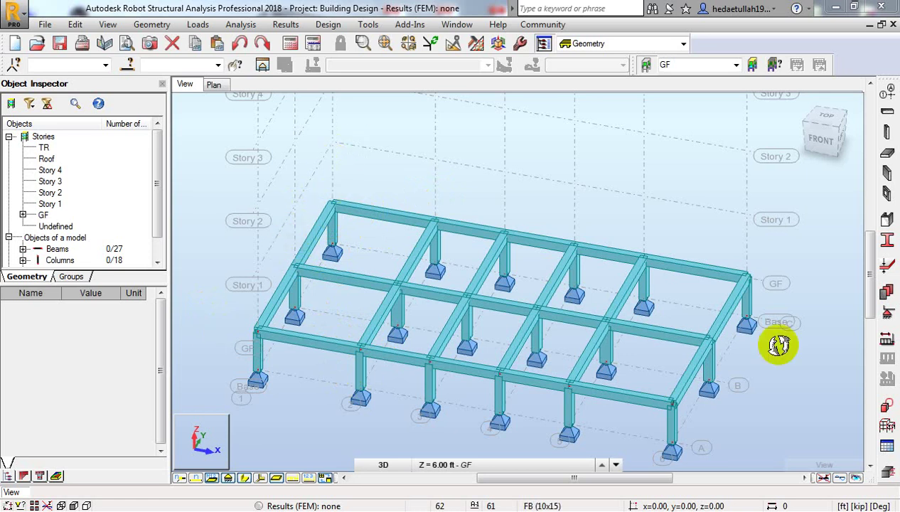
Assign the Fixed nodal support to all column-base nodes in the plan at the Base level
drag(402, 388, 389, 393)
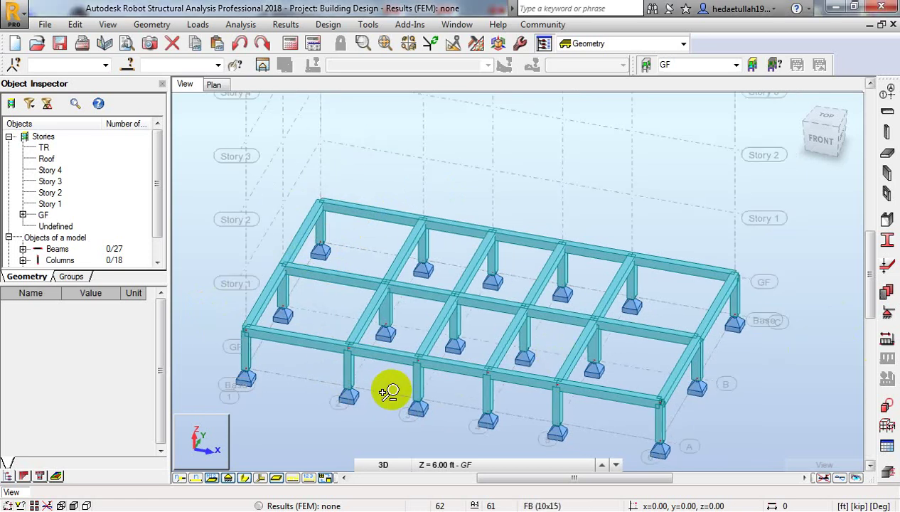
click(213, 85)
middle_drag(341, 297, 322, 295)
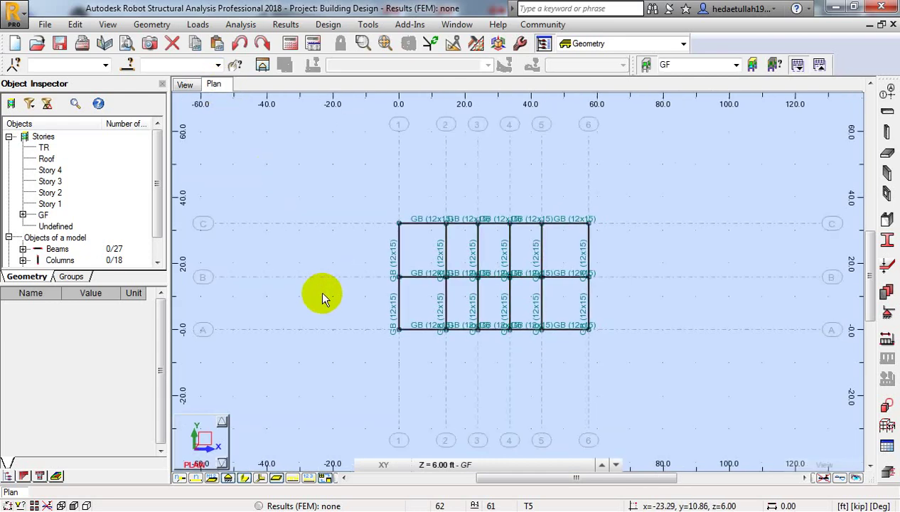
scroll(482, 226, up, 1)
scroll(436, 257, up, 2)
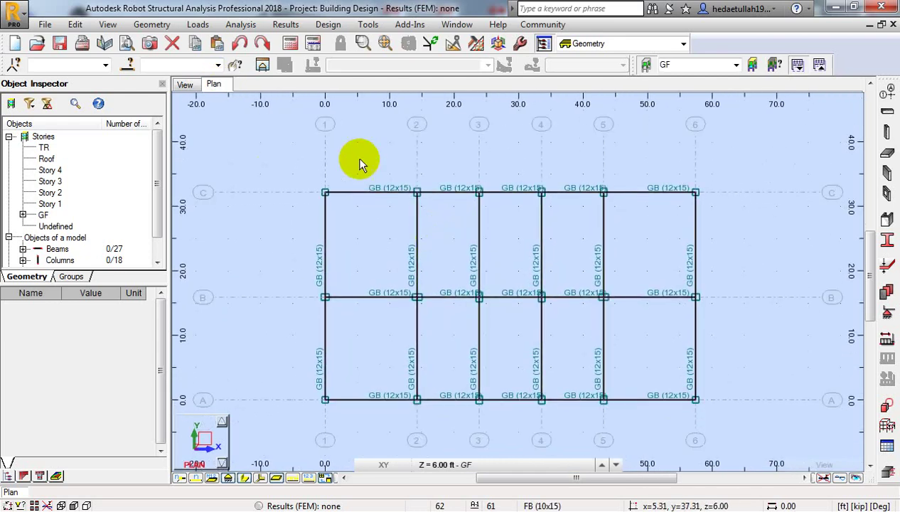
click(616, 466)
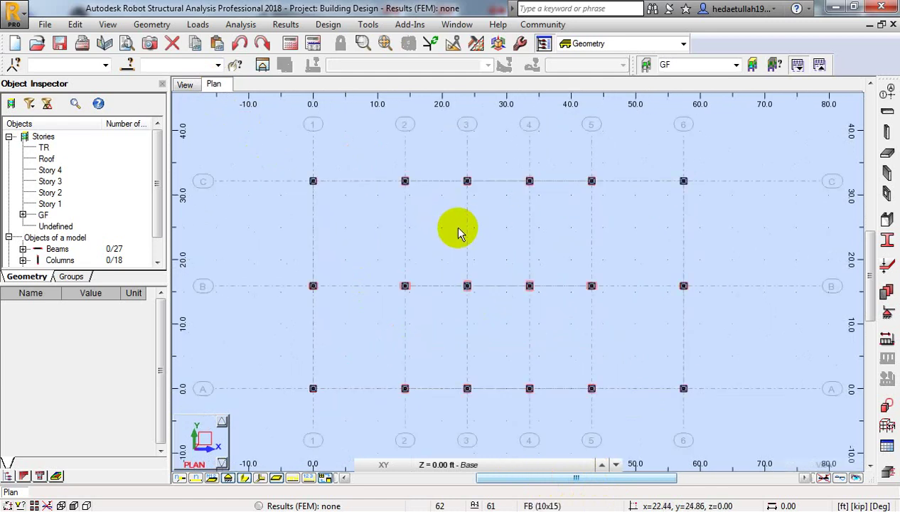
drag(290, 154, 708, 402)
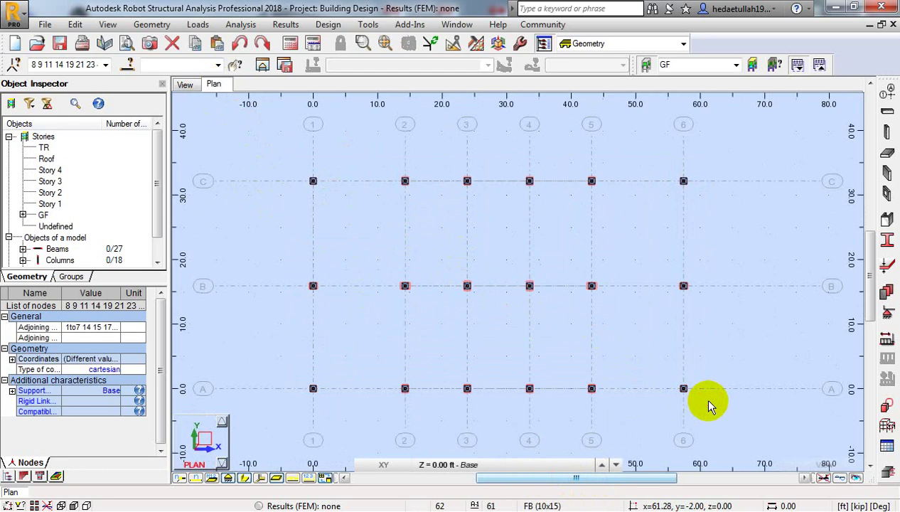
click(887, 316)
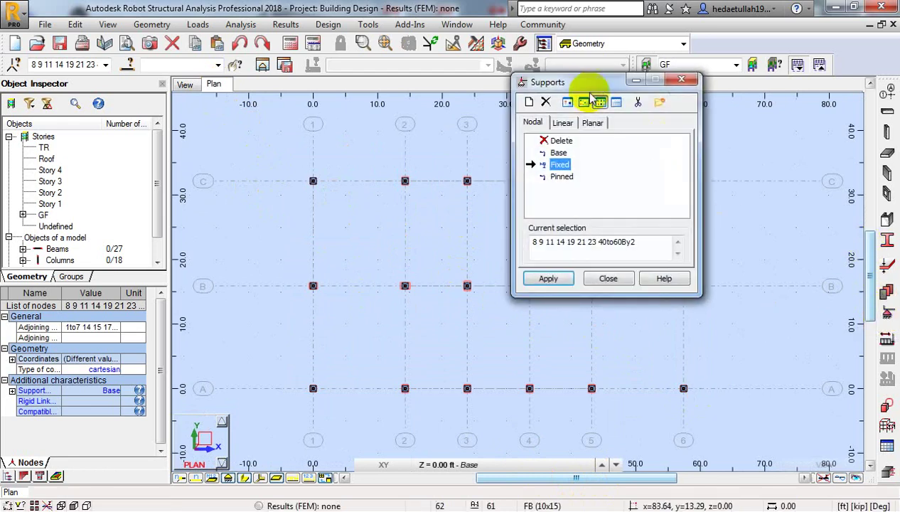
drag(560, 92, 680, 155)
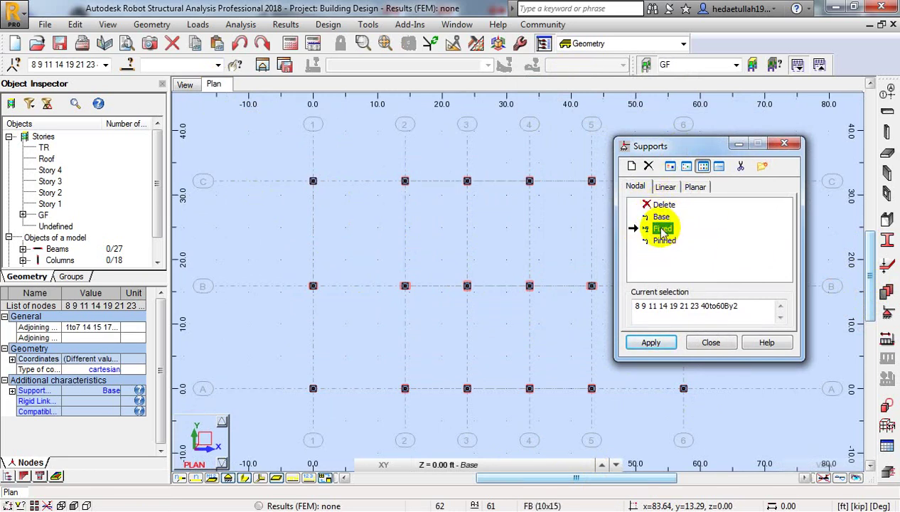
click(651, 343)
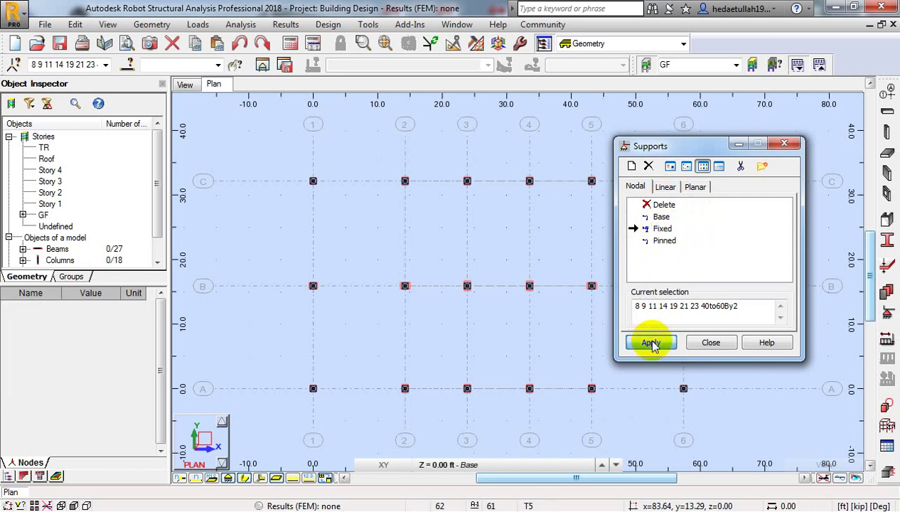
click(716, 343)
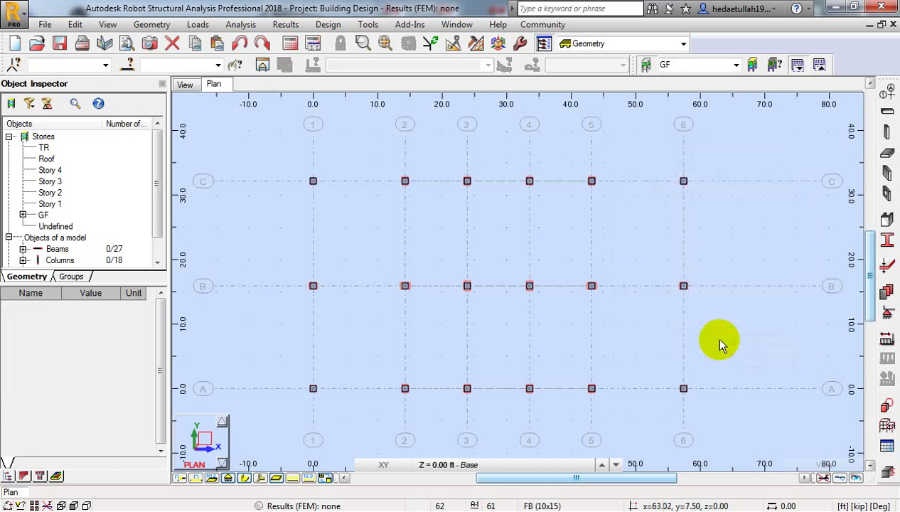
Examine the column-base supports in the 3D view, temporarily hiding the section shapes before restoring them
middle_drag(546, 275, 538, 269)
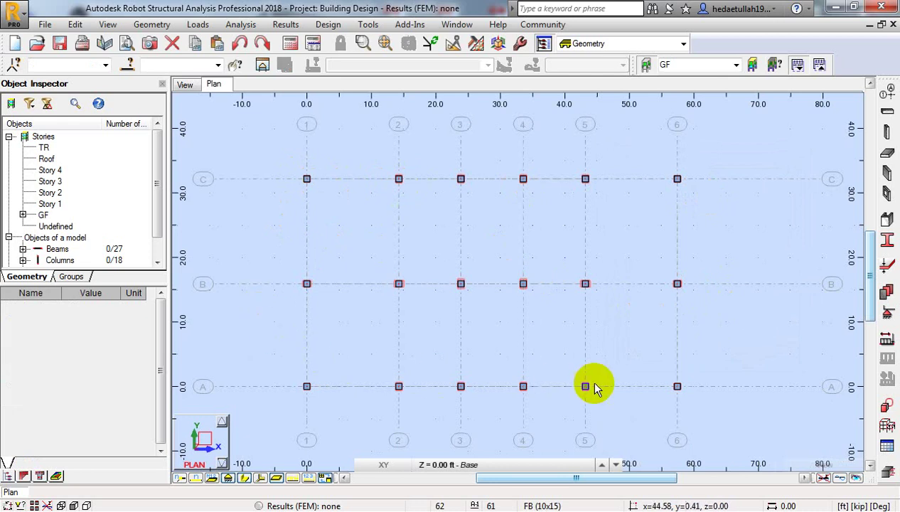
click(186, 84)
click(286, 297)
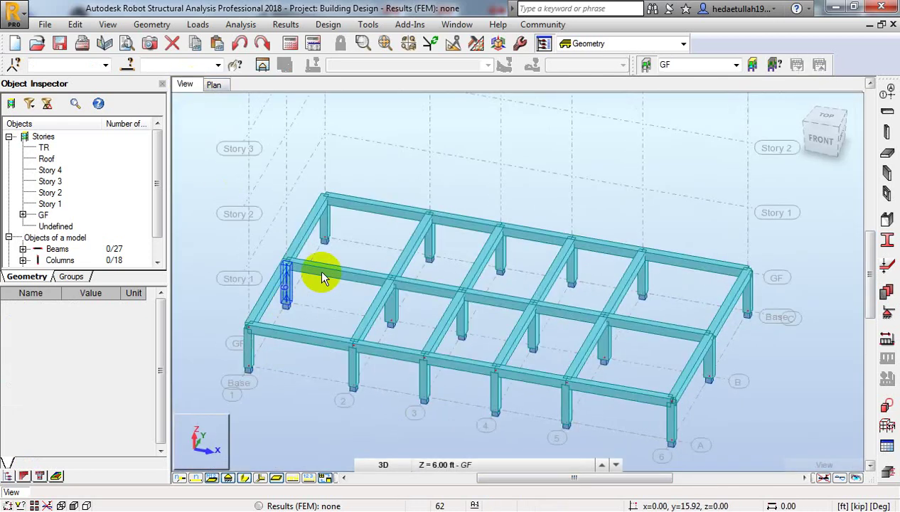
scroll(327, 252, up, 3)
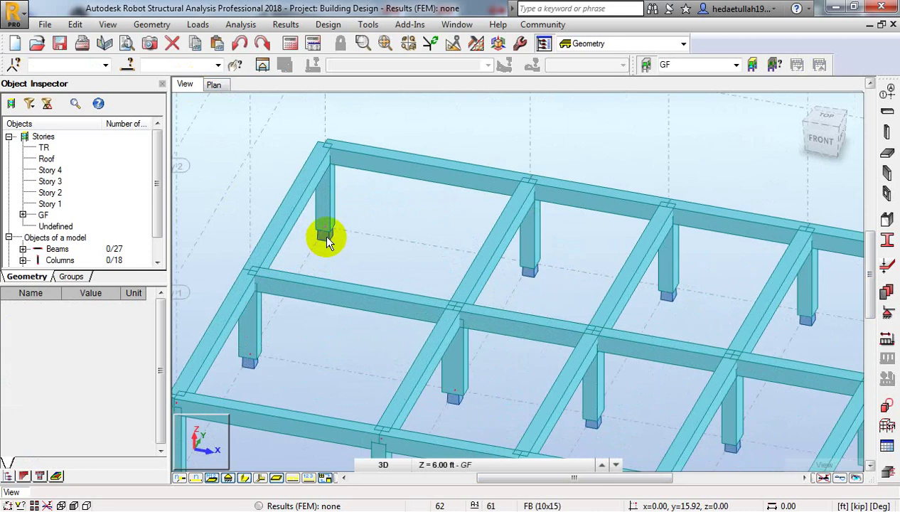
scroll(334, 298, down, 3)
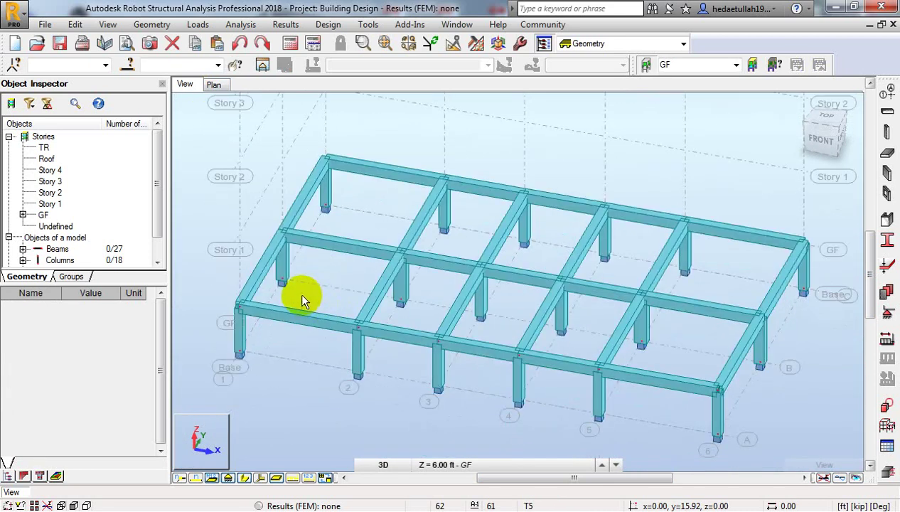
middle_drag(364, 366, 366, 338)
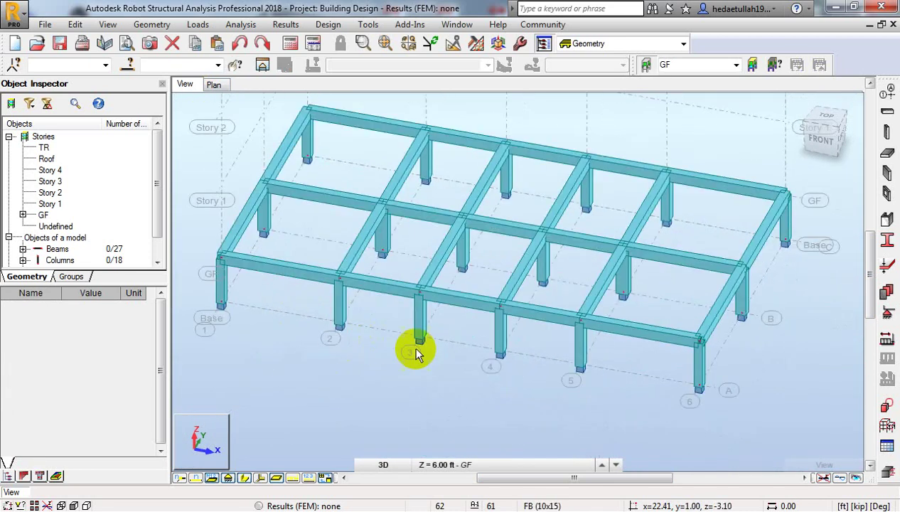
click(245, 478)
middle_drag(312, 381, 338, 386)
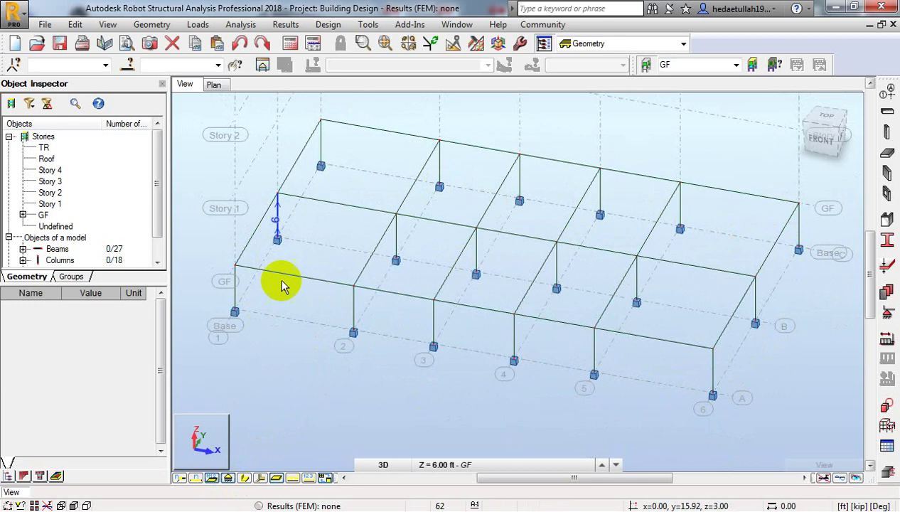
click(245, 479)
Display the plan at the GF level, 6.00 ft, and look through the available story levels
click(213, 84)
middle_drag(396, 261, 378, 256)
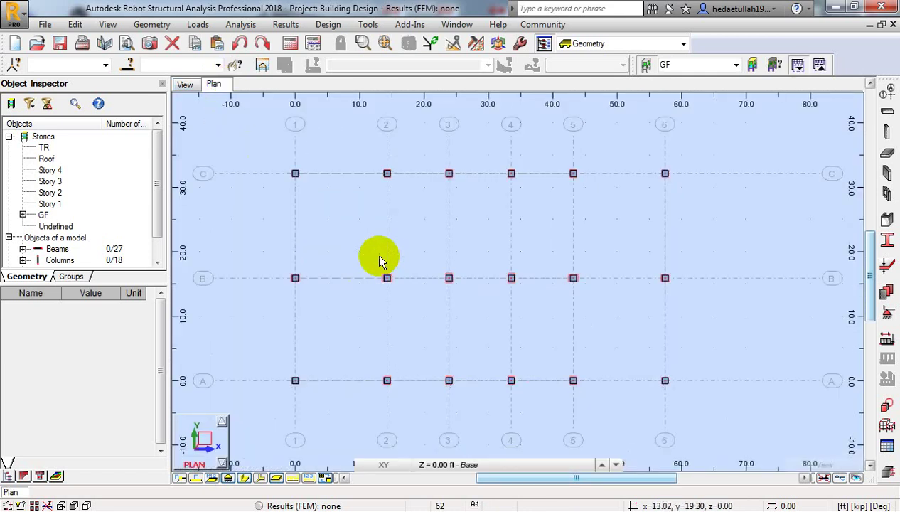
click(602, 465)
click(437, 464)
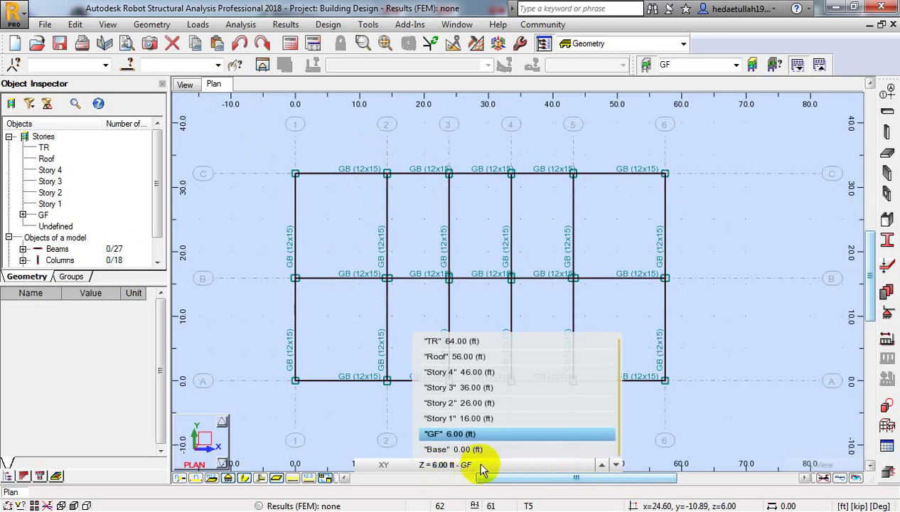
click(476, 472)
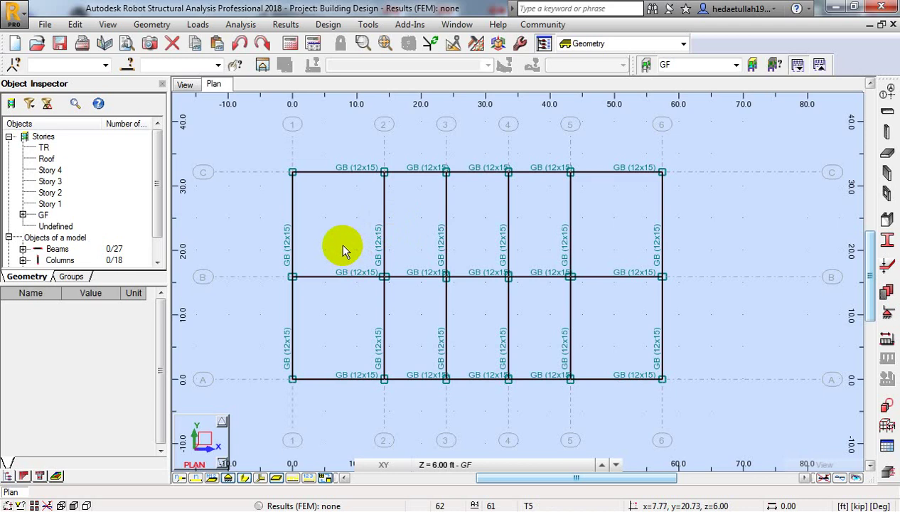
click(43, 215)
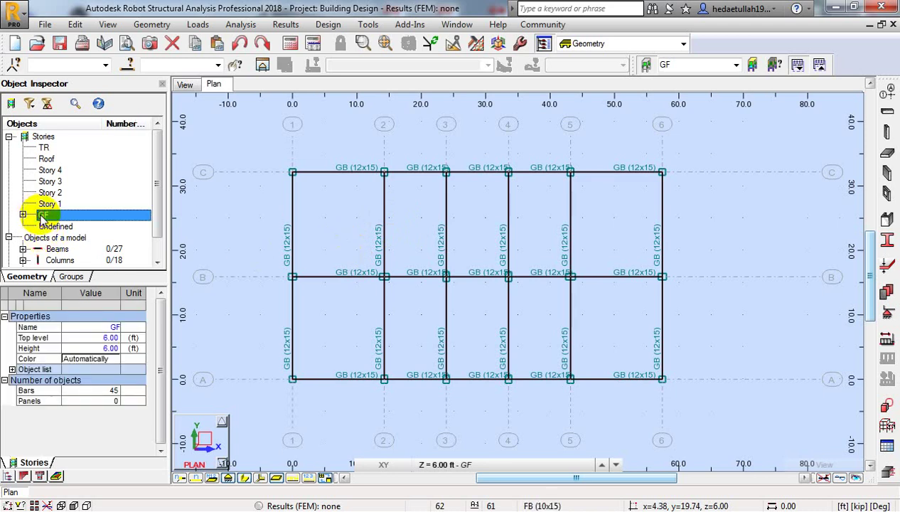
right_click(51, 218)
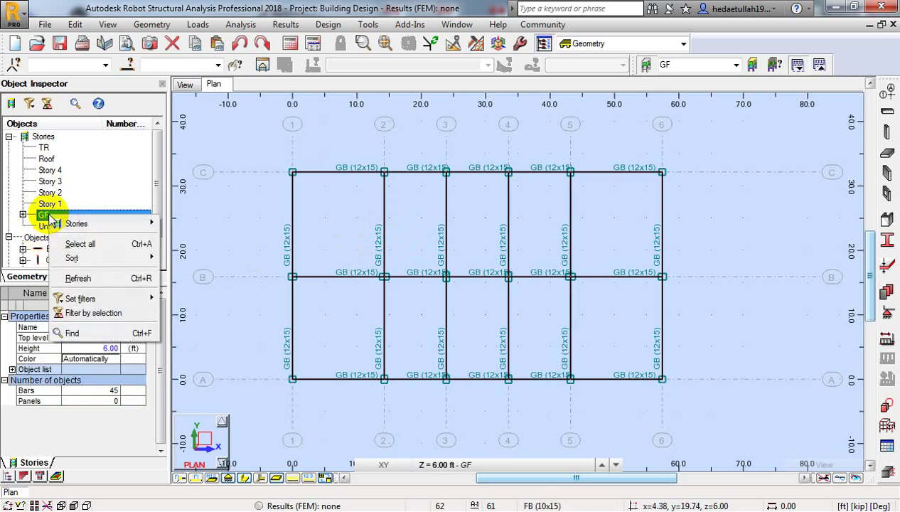
mouse_move(86, 224)
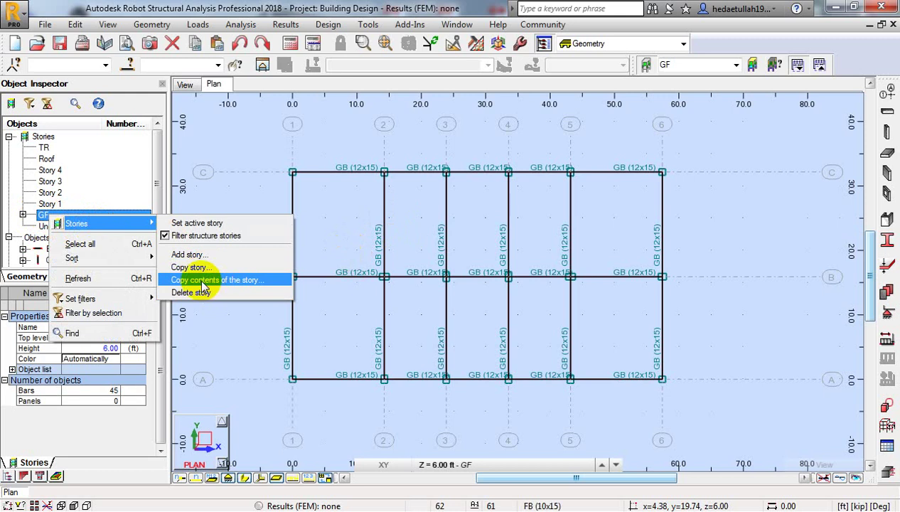
click(230, 287)
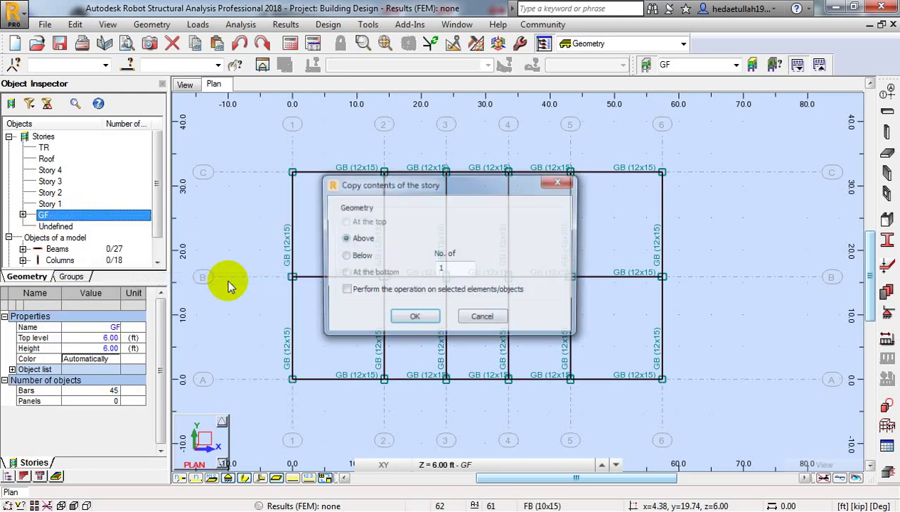
drag(370, 179, 225, 111)
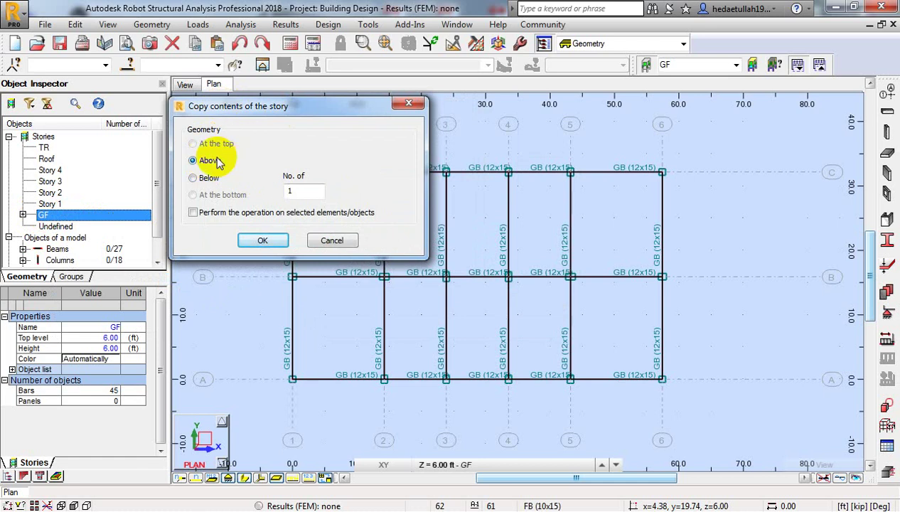
double_click(300, 193)
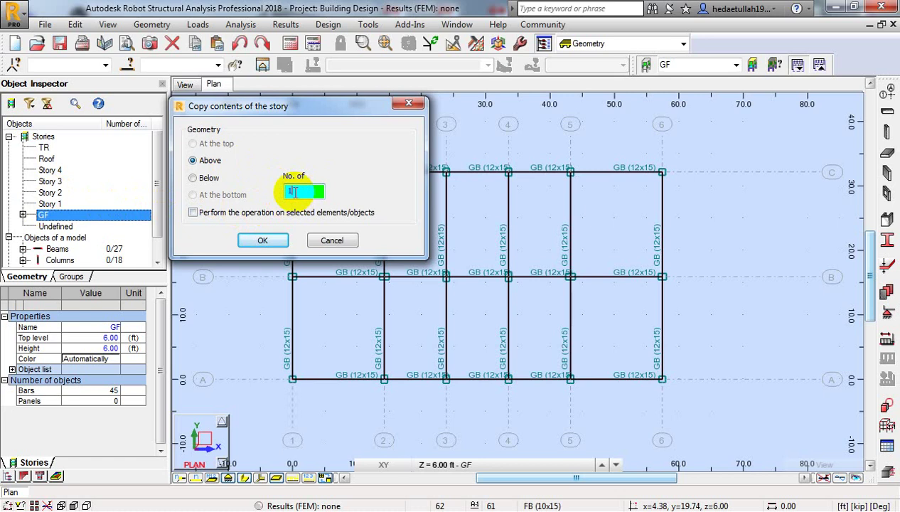
click(266, 238)
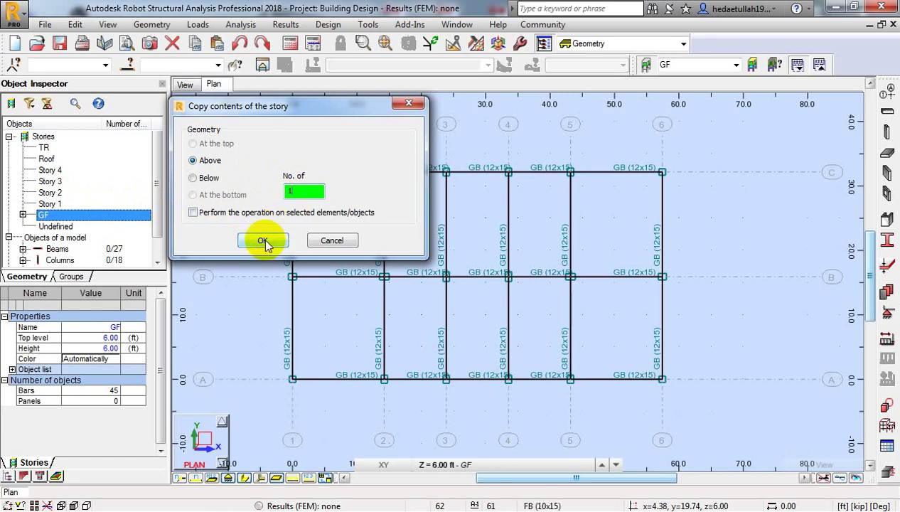
drag(240, 108, 235, 120)
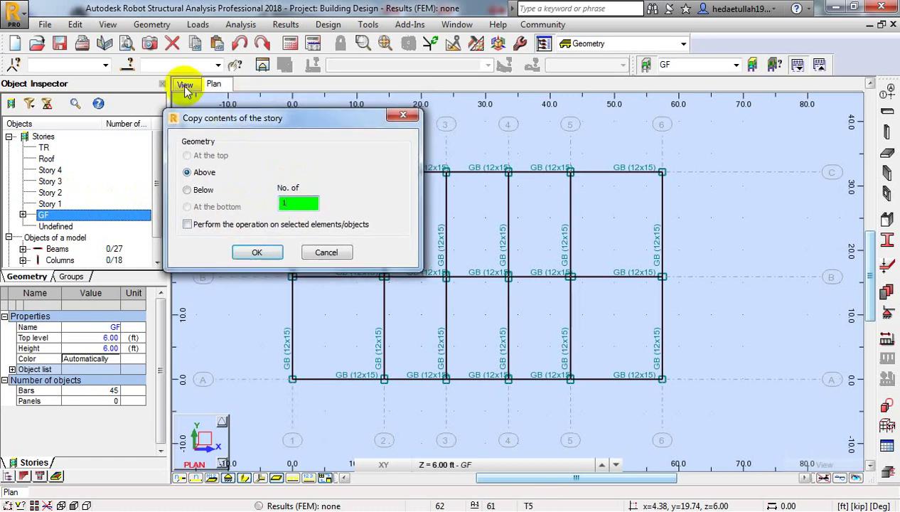
click(328, 253)
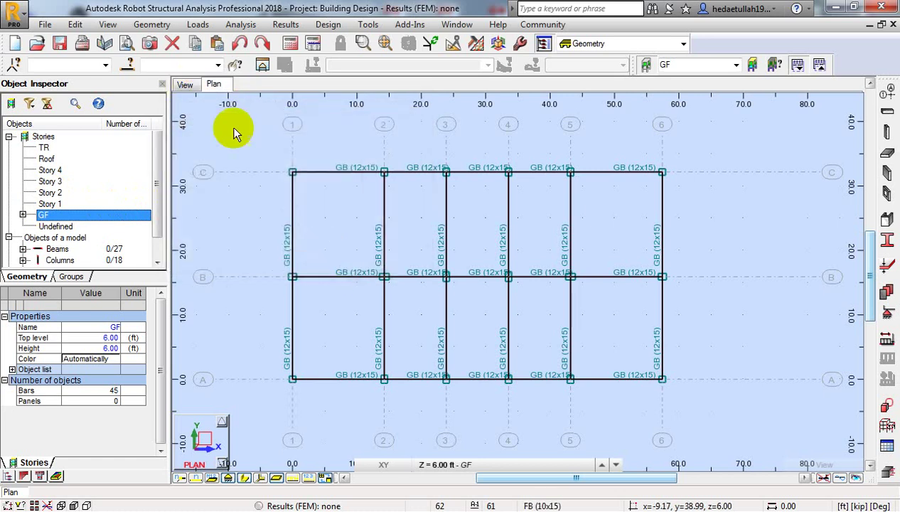
In the 3D view, copy the contents of the GF story above with the number of copies set to 1
click(185, 83)
middle_drag(197, 198, 219, 275)
right_click(55, 216)
mouse_move(91, 227)
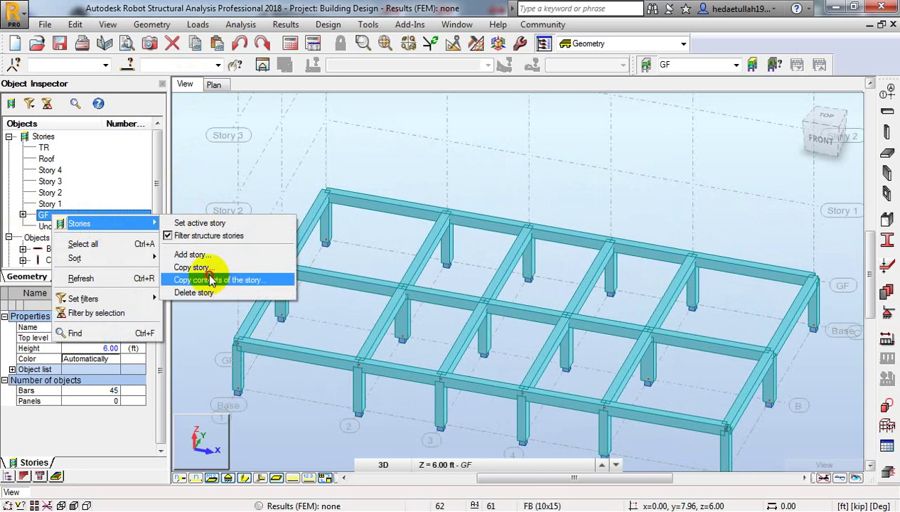
click(210, 279)
drag(412, 186, 321, 214)
double_click(238, 288)
click(319, 299)
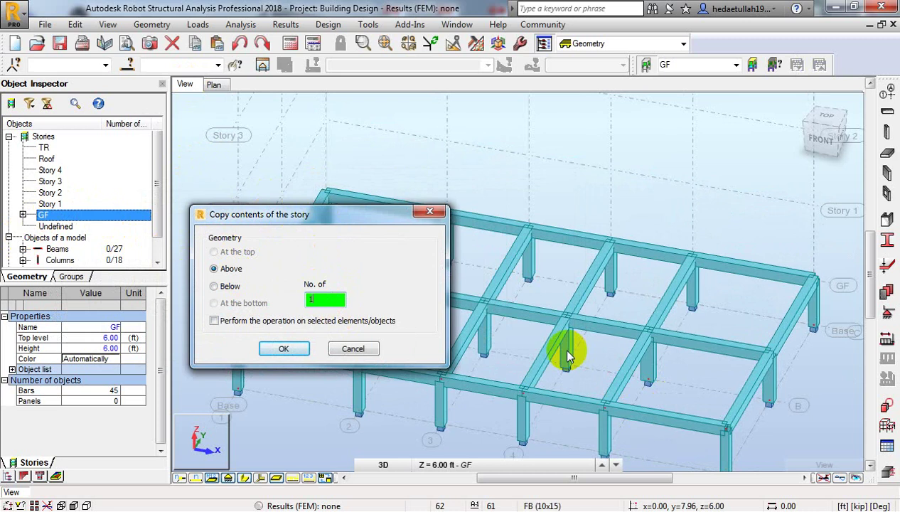
click(283, 350)
scroll(281, 366, down, 3)
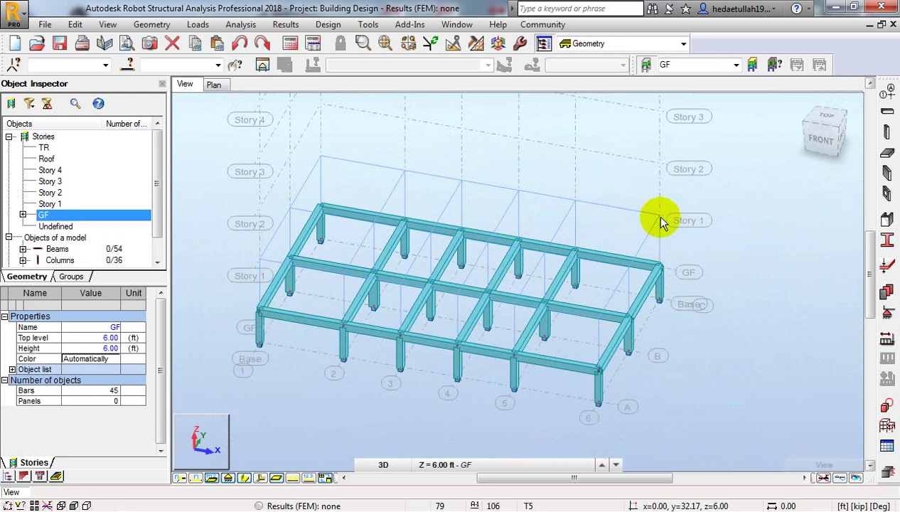
Set Story 1 as the active story and show its plan along with the list of story levels
click(48, 204)
right_click(47, 206)
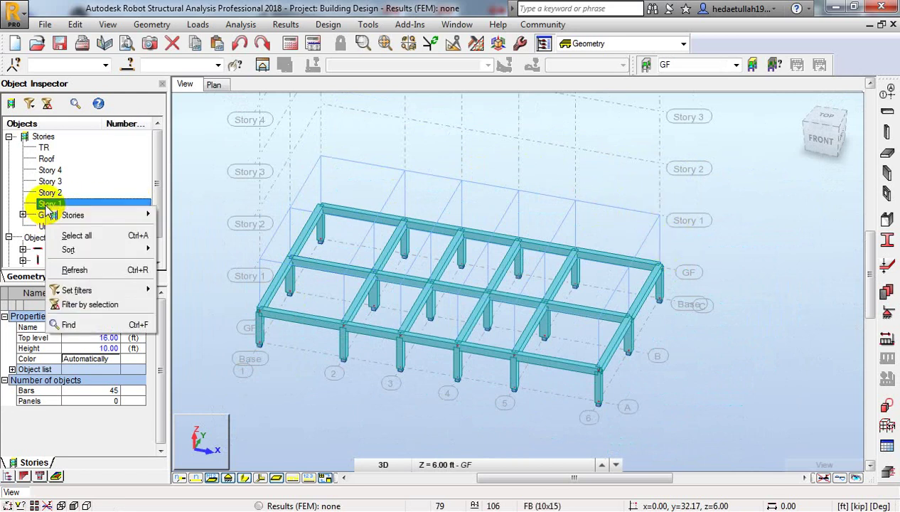
mouse_move(122, 213)
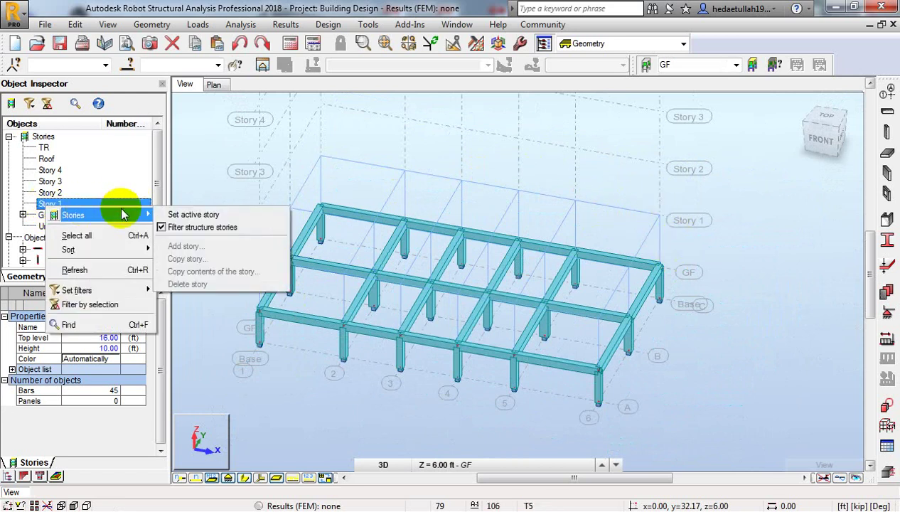
click(190, 215)
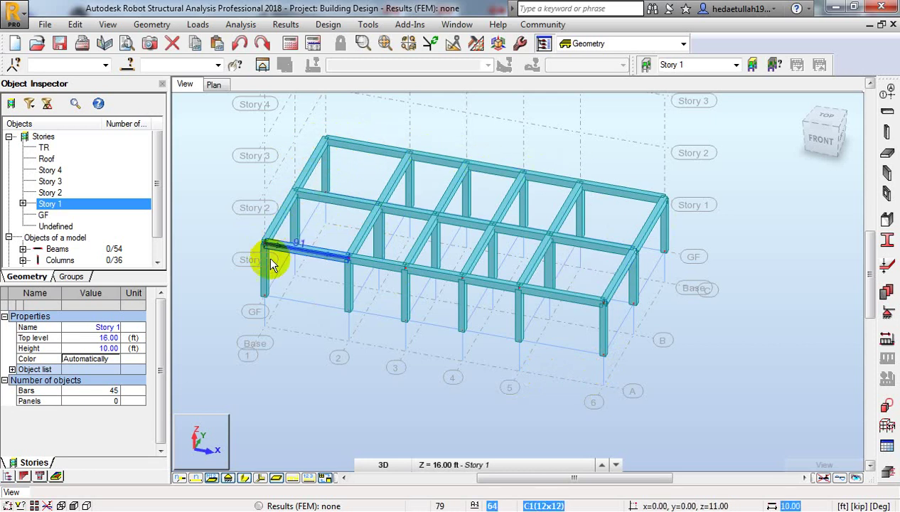
click(214, 85)
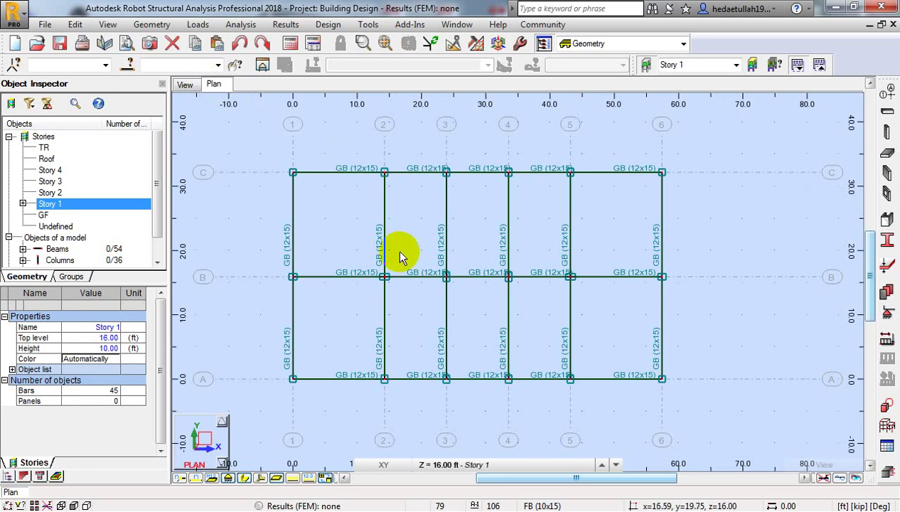
click(435, 468)
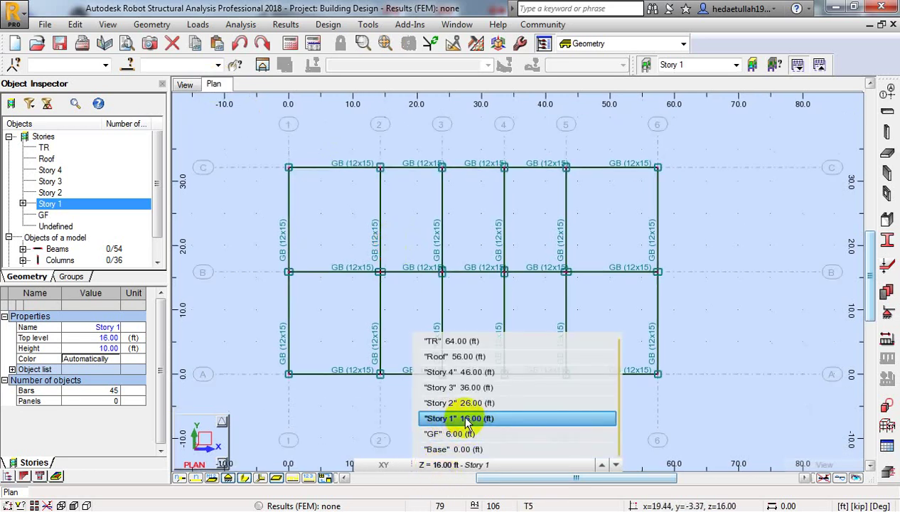
On the Story 1 plan, delete the GB (12x15) beams along axes A, B and C between axes 1 and 3
click(311, 166)
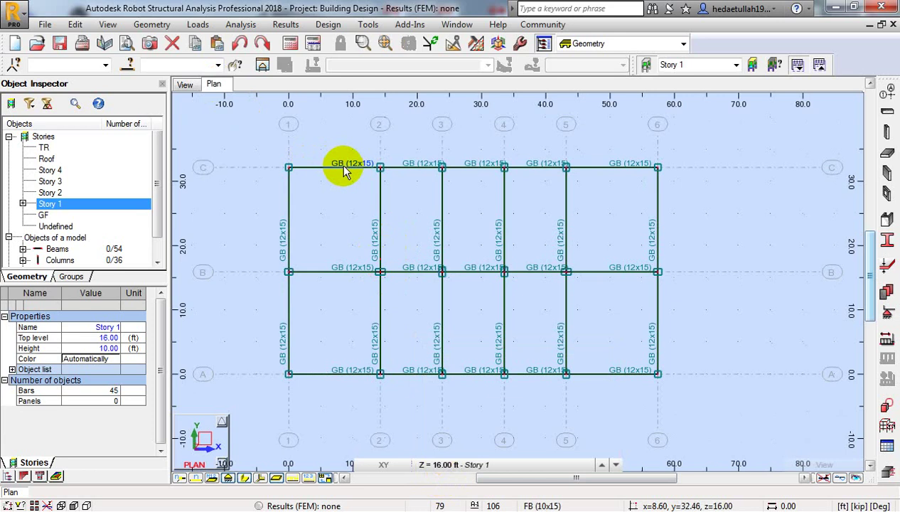
click(341, 170)
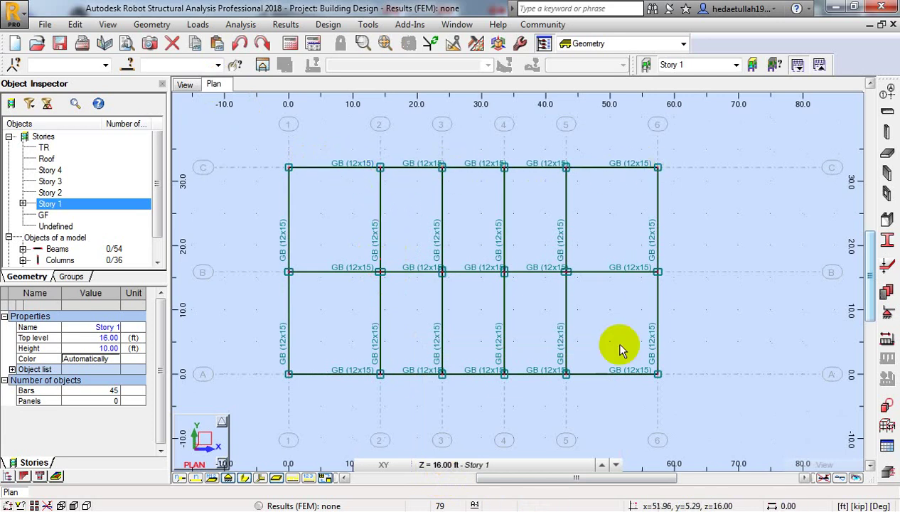
drag(337, 244, 306, 388)
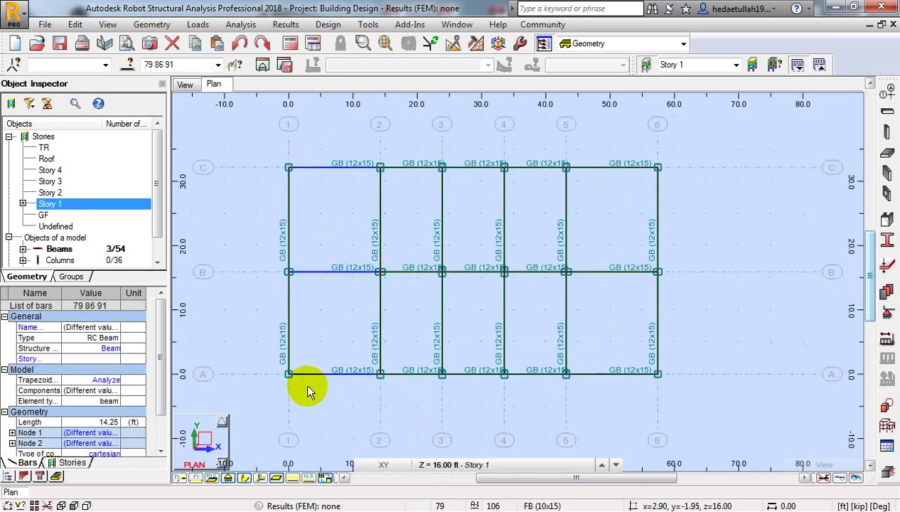
key(Delete)
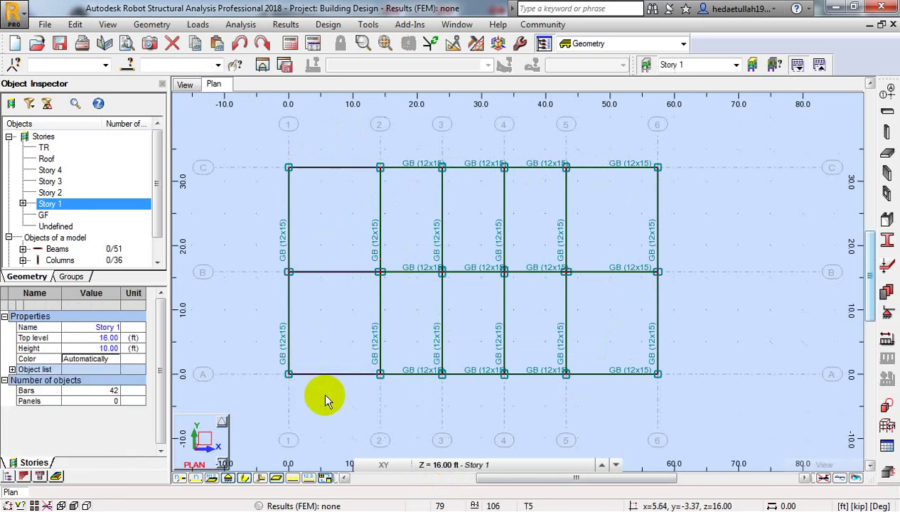
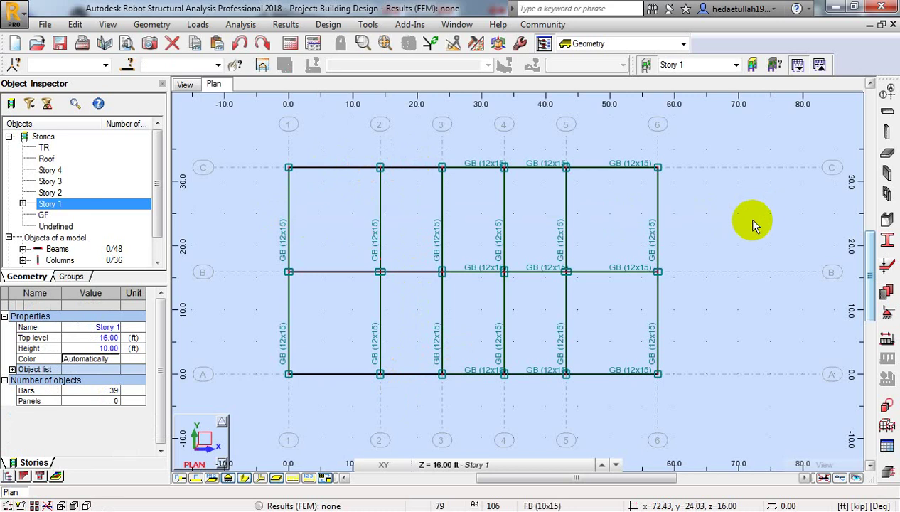
Delete all the GB (12x15) beams along axes 1 to 6, in both the C–B and B–A bays of Story 1
drag(674, 210, 239, 217)
key(Delete)
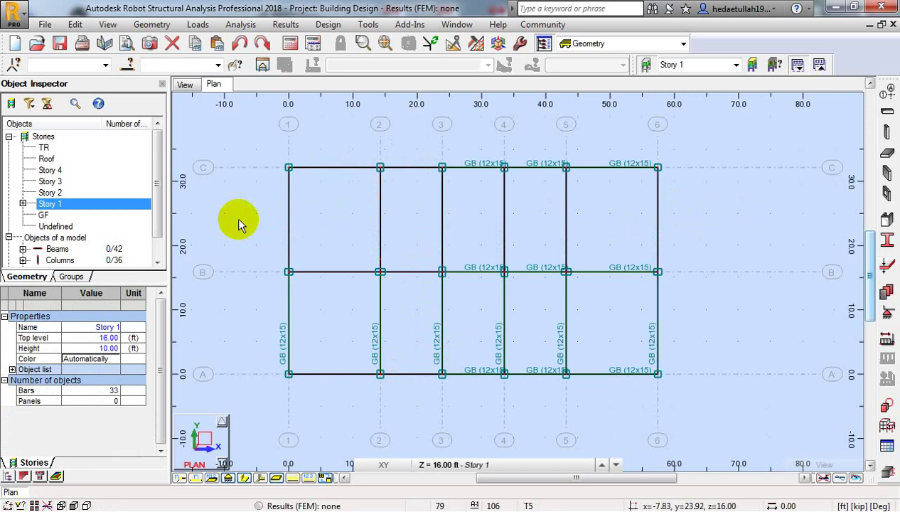
drag(655, 325, 251, 335)
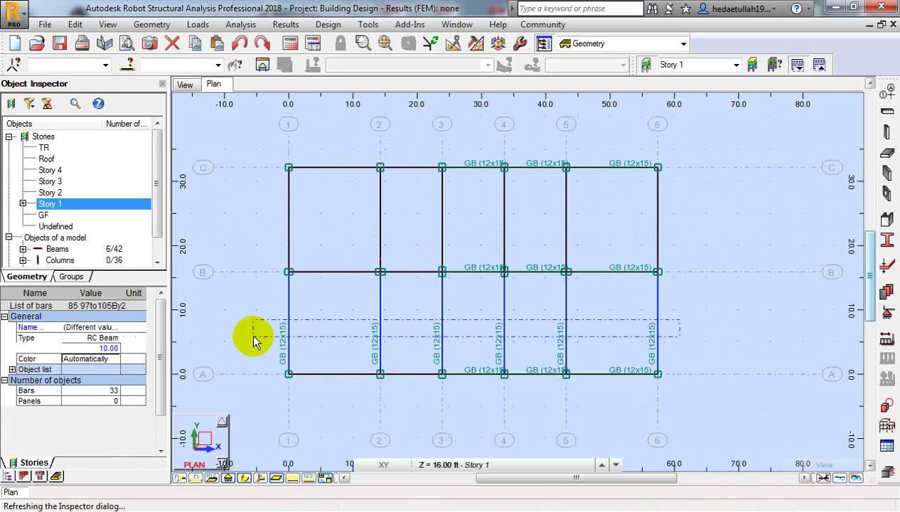
key(Delete)
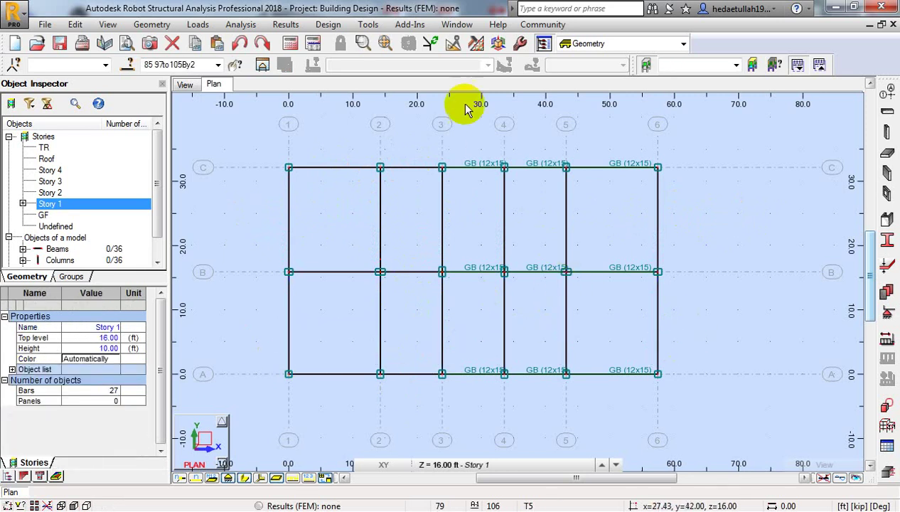
Delete the remaining GB (12x15) beams along axes A, B and C between axes 3 and 6, and check the model in 3D before returning to the plan
drag(476, 134, 459, 402)
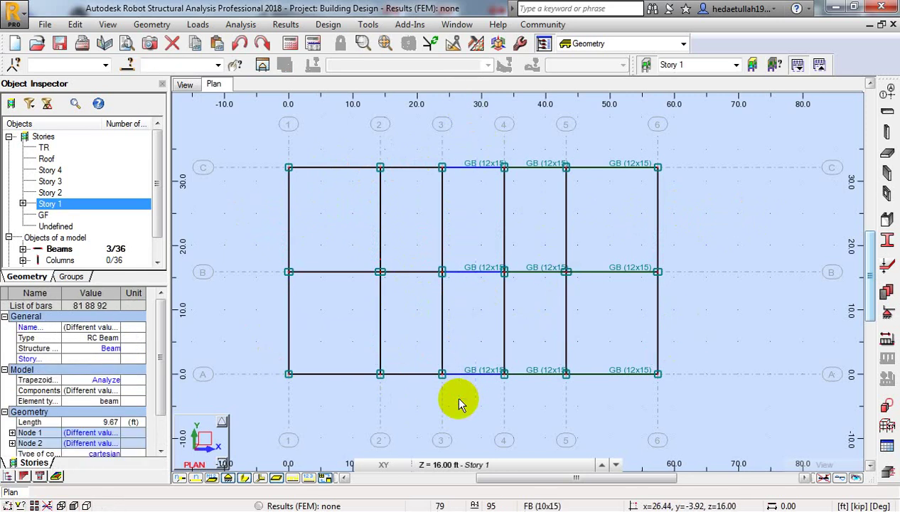
key(Delete)
drag(537, 153, 537, 385)
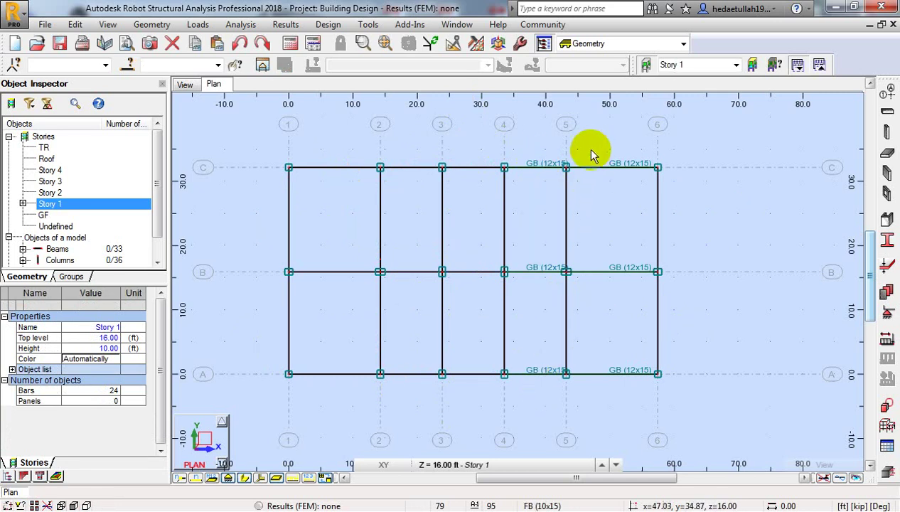
drag(554, 150, 527, 383)
key(Delete)
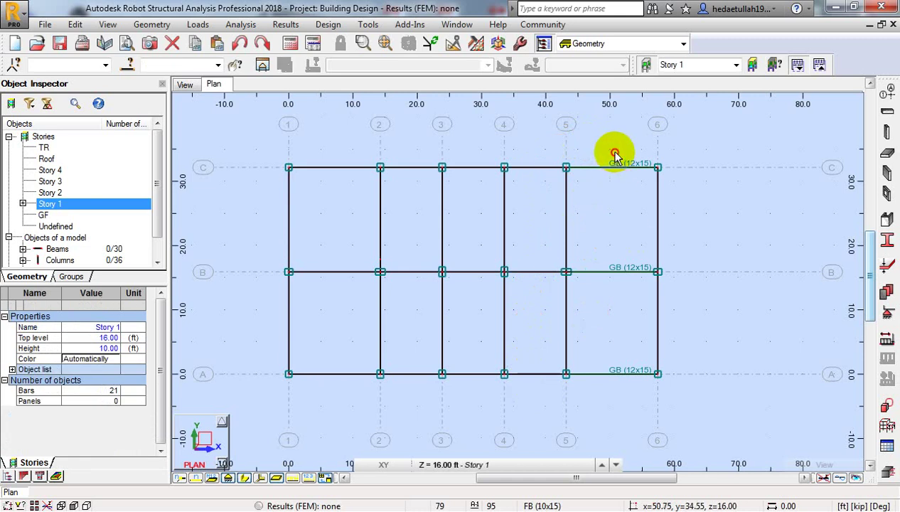
drag(613, 151, 593, 393)
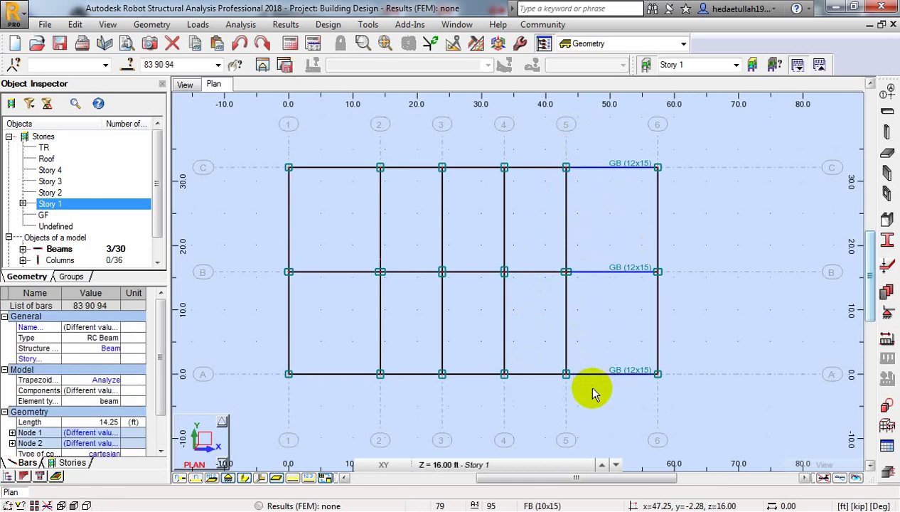
key(Delete)
click(182, 84)
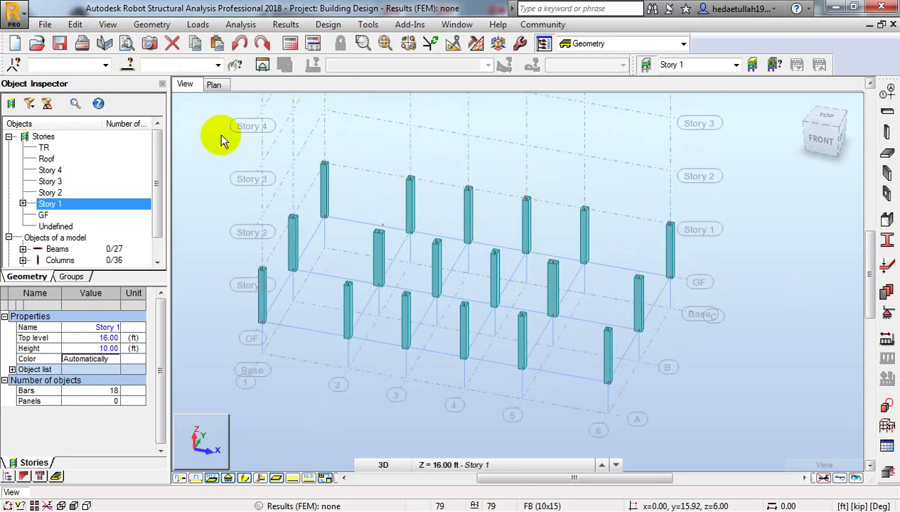
click(213, 84)
middle_drag(346, 233, 327, 233)
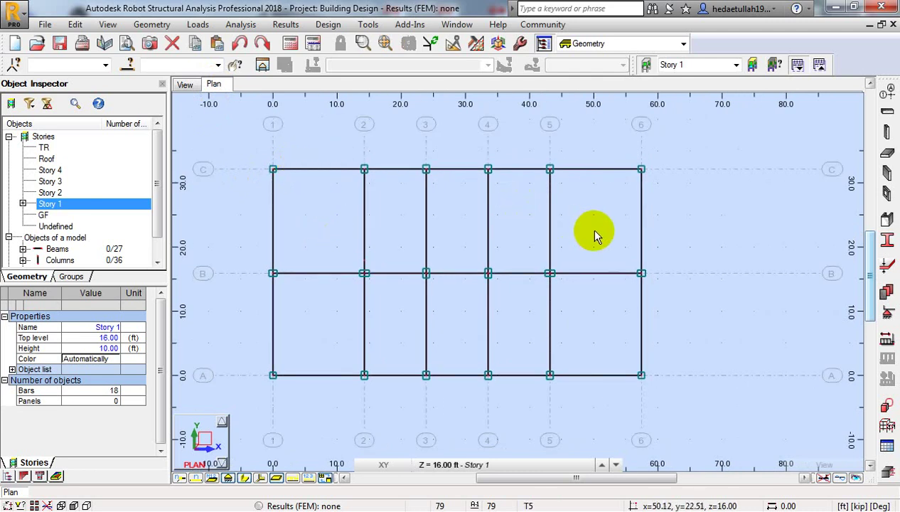
Start the Beam command and set the section type to RC beam
click(887, 114)
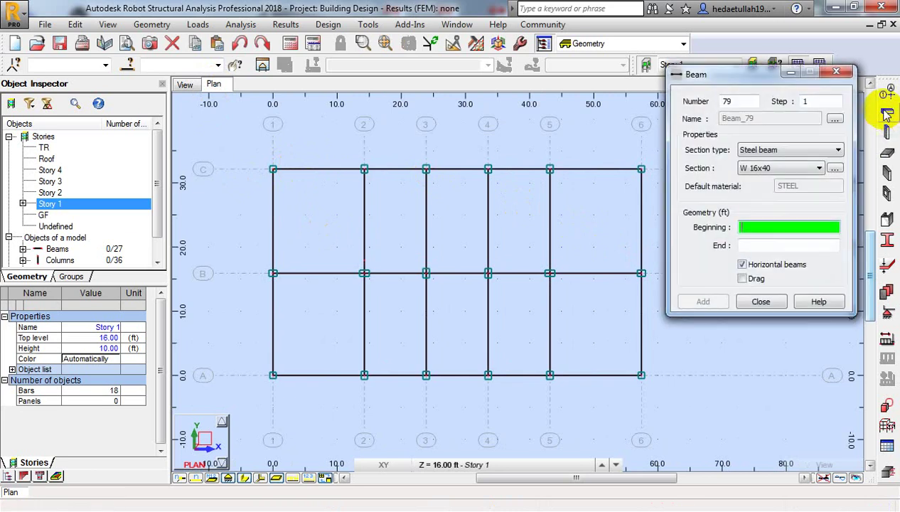
click(772, 151)
click(757, 173)
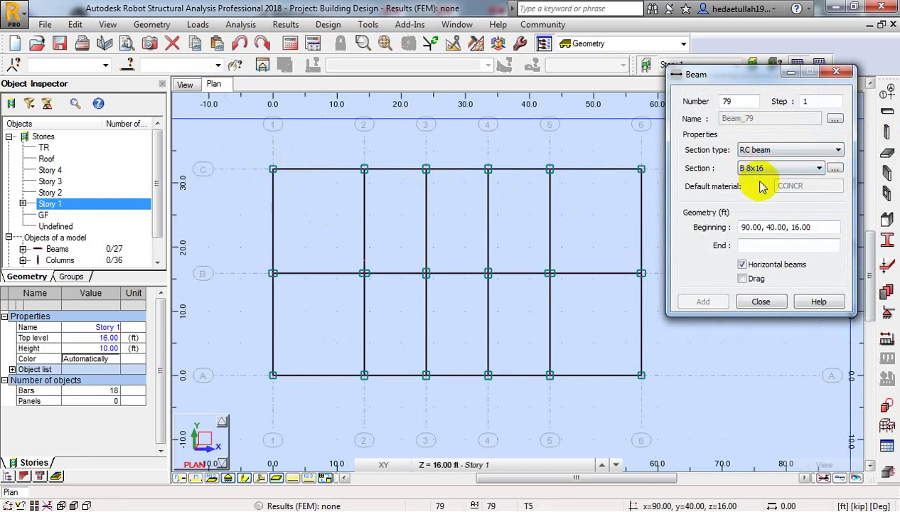
click(836, 168)
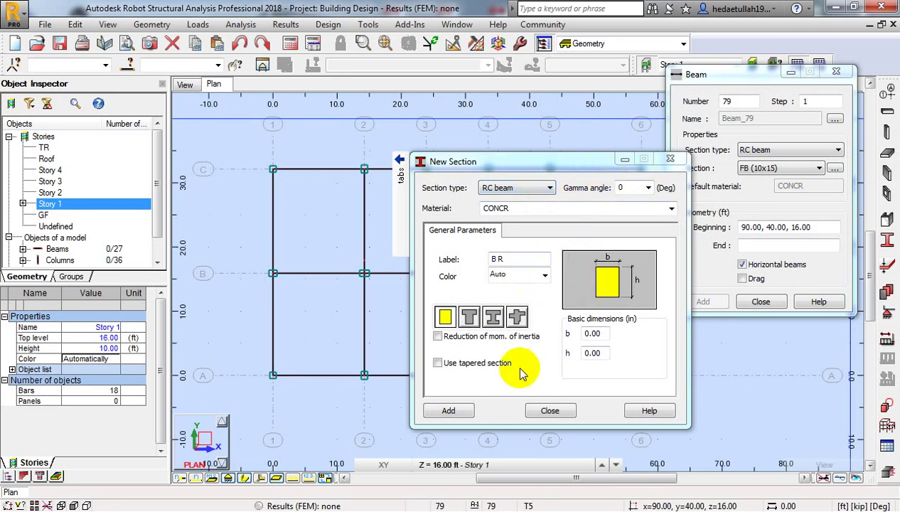
click(544, 275)
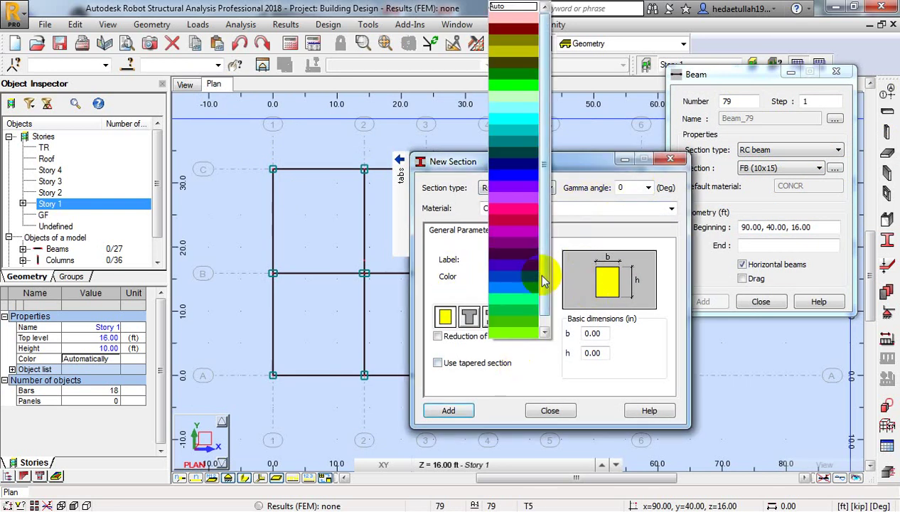
click(509, 234)
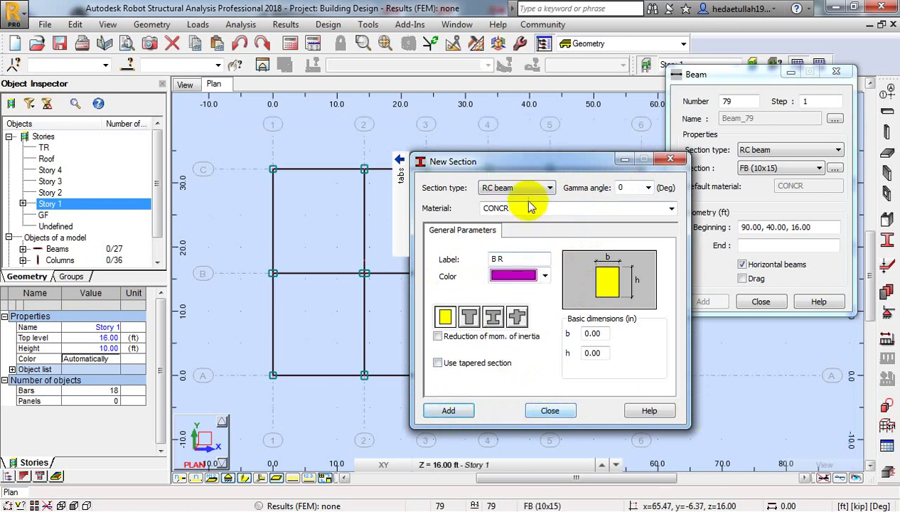
click(526, 169)
drag(527, 169, 519, 105)
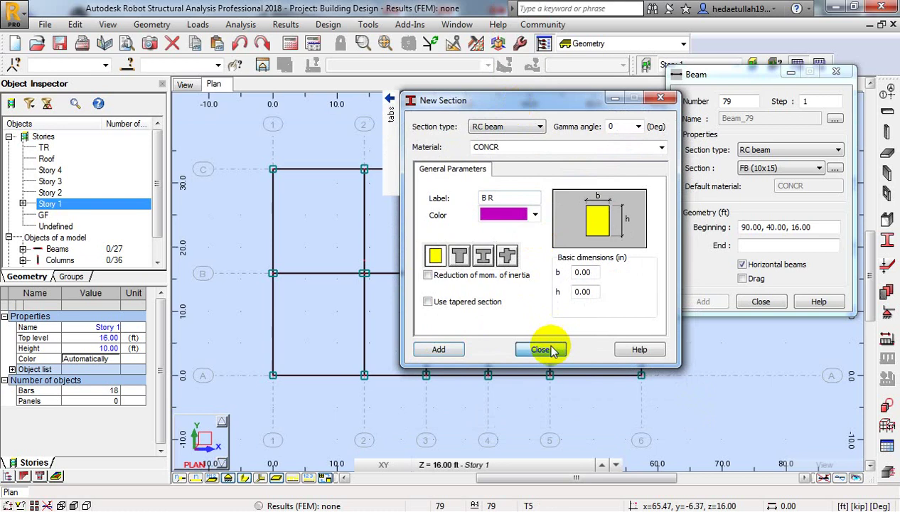
click(537, 347)
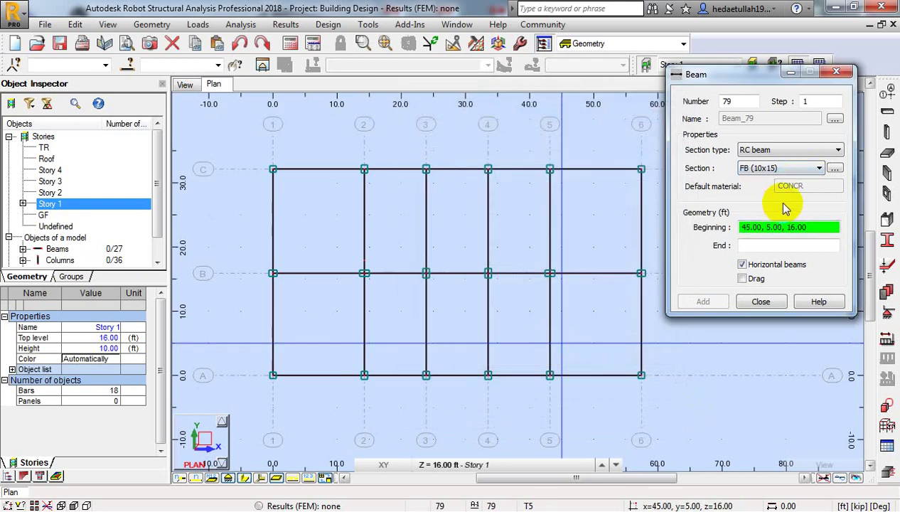
Choose the FB (10x15) section for the new beams, enable the Drag option and move the Beam dialog clear of the plan
click(782, 168)
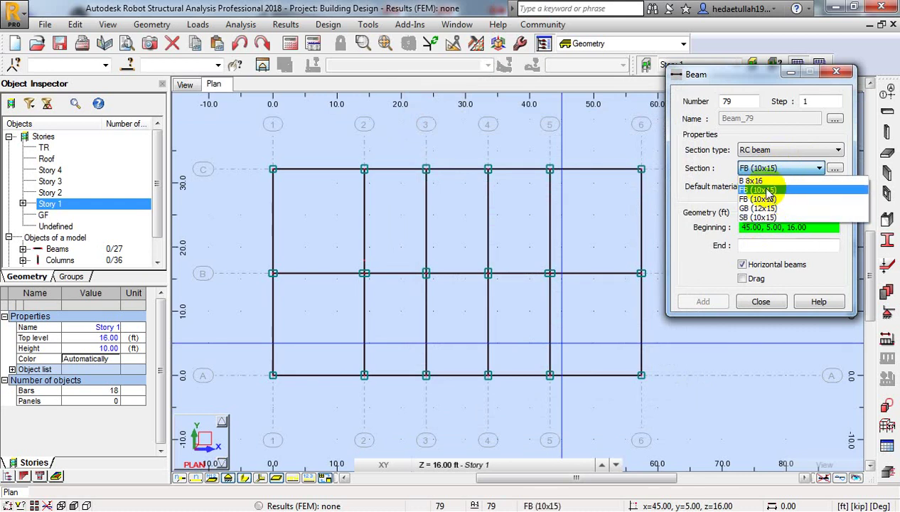
click(767, 191)
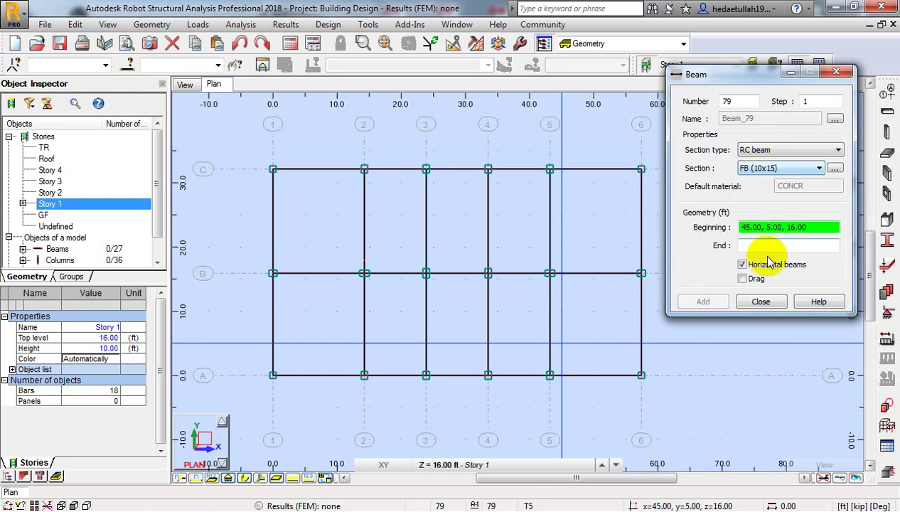
click(742, 278)
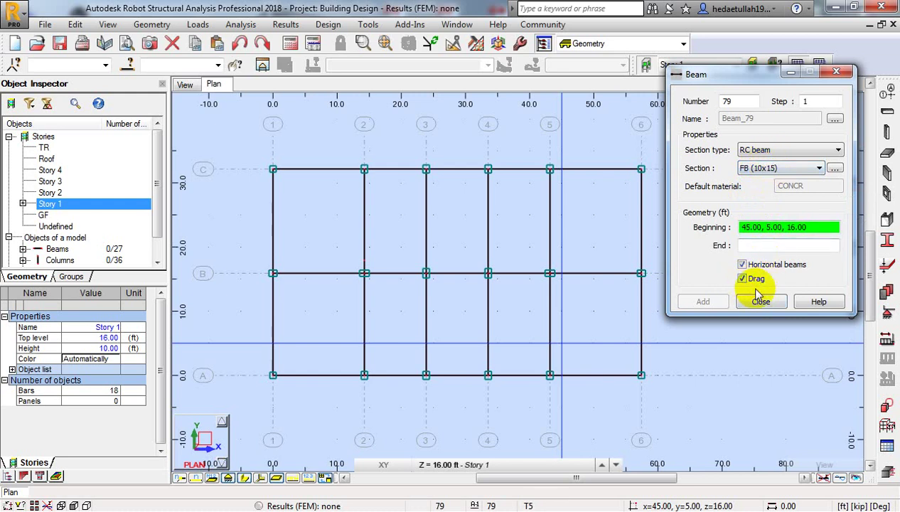
drag(747, 71, 812, 91)
Draw continuous FB (10x15) beams along axis C from axis 1 to axis 6, with a node at every intermediate column
drag(805, 246, 825, 246)
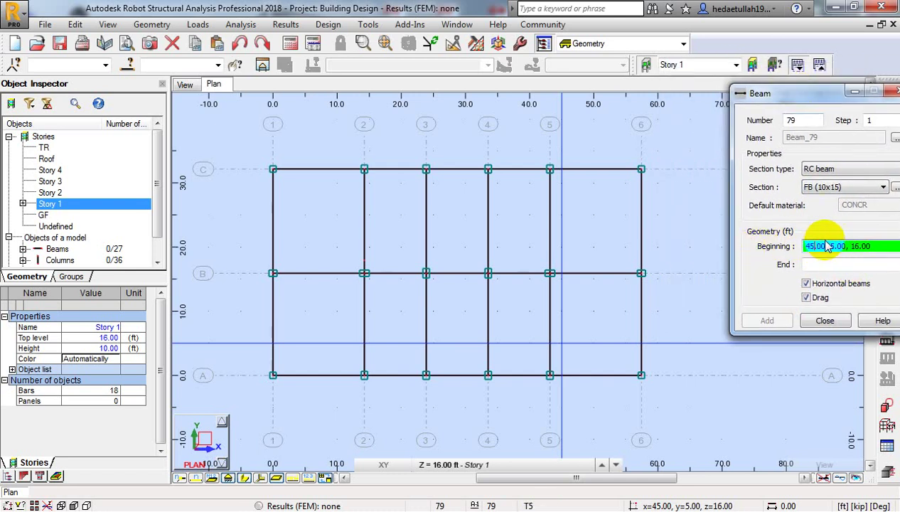
scroll(378, 222, up, 2)
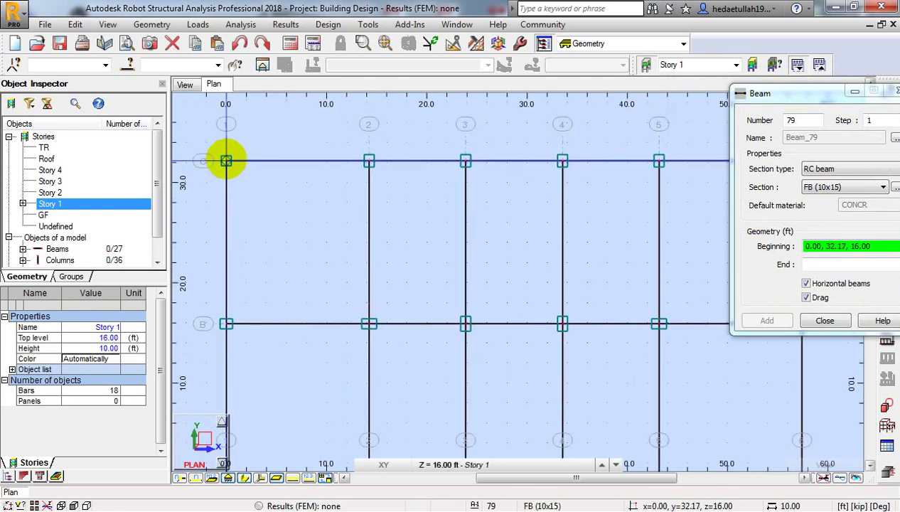
click(226, 161)
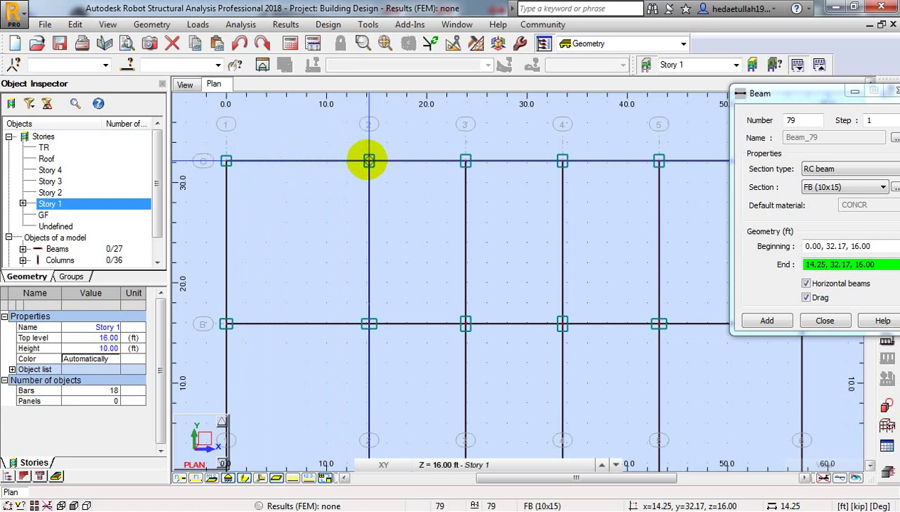
click(368, 161)
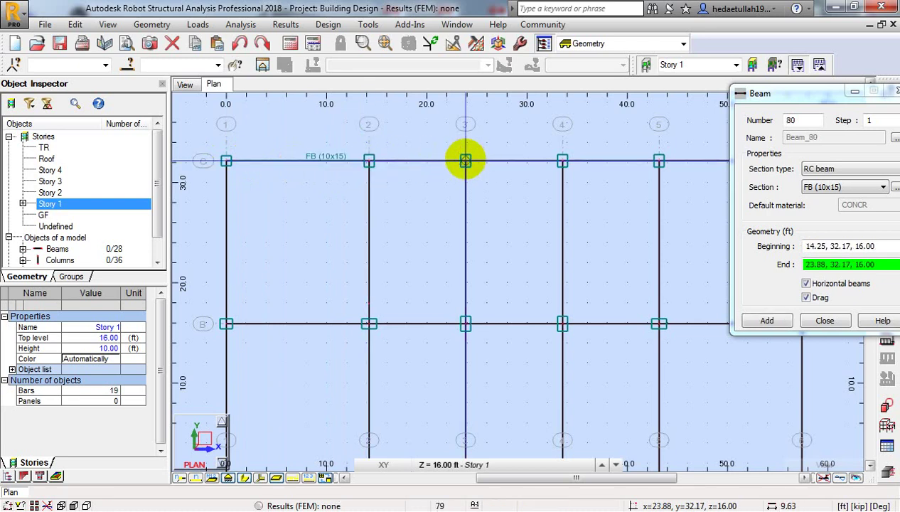
click(465, 160)
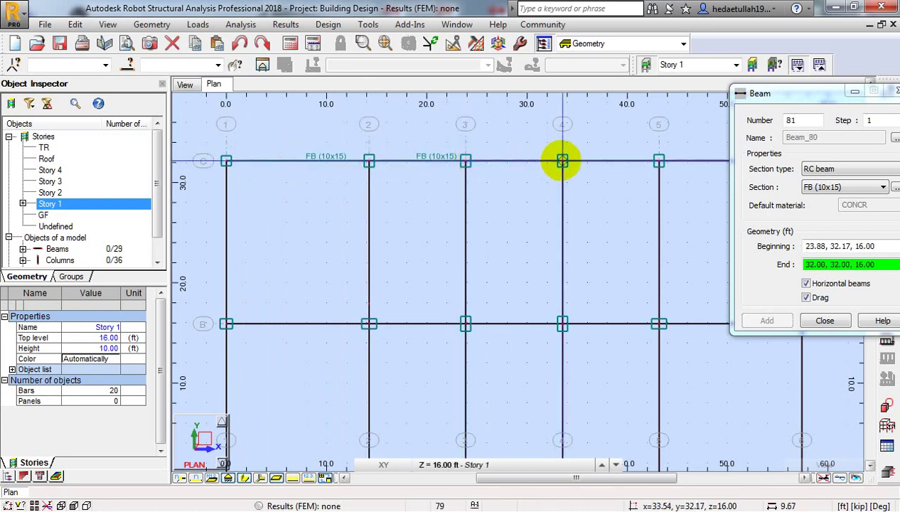
click(562, 160)
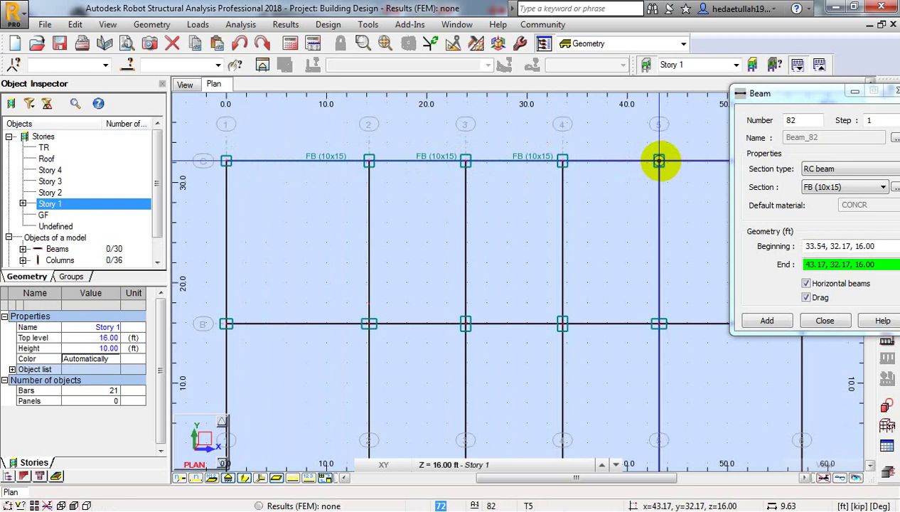
click(659, 161)
scroll(625, 191, up, 2)
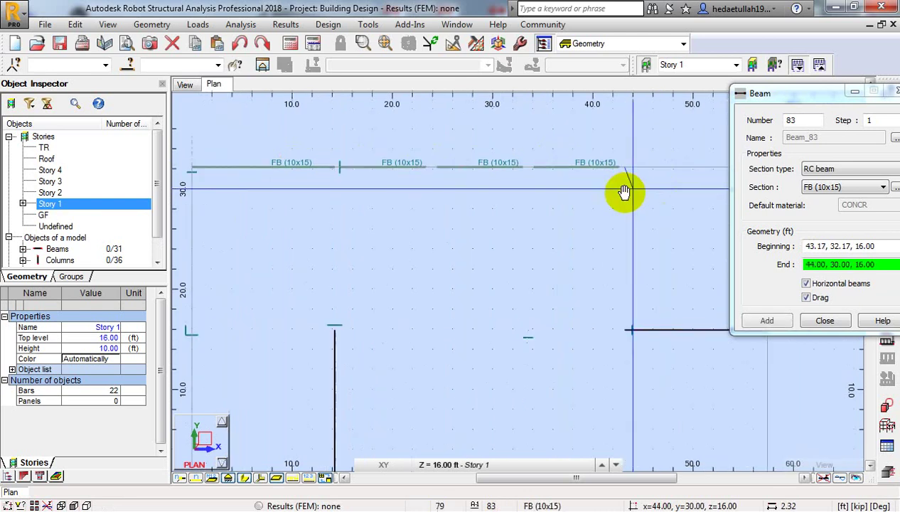
scroll(398, 203, down, 2)
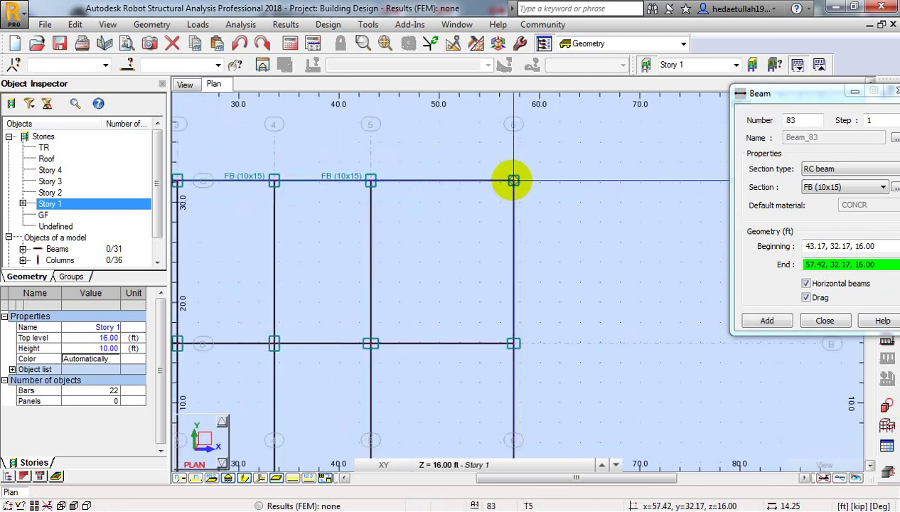
click(514, 181)
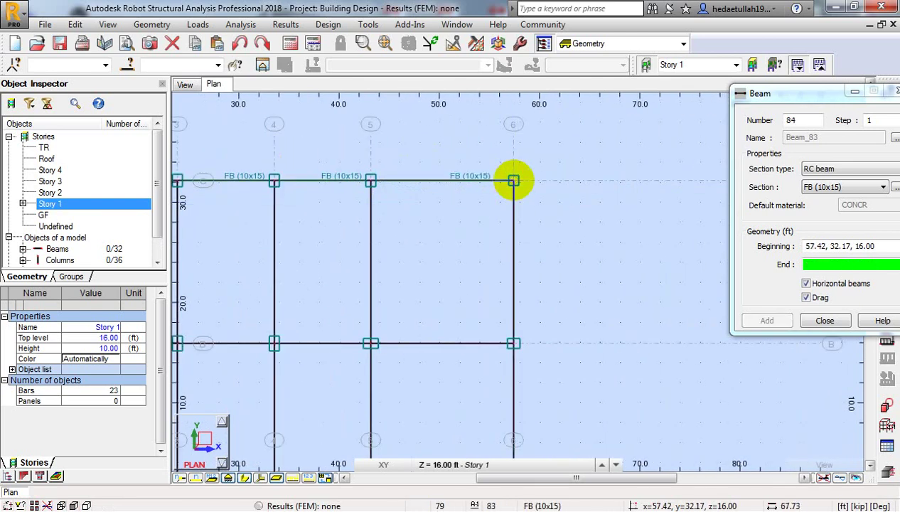
Draw two FB (10x15) beams along axis 6 from axis C through B to A, and end the Beam command
middle_drag(513, 343, 520, 199)
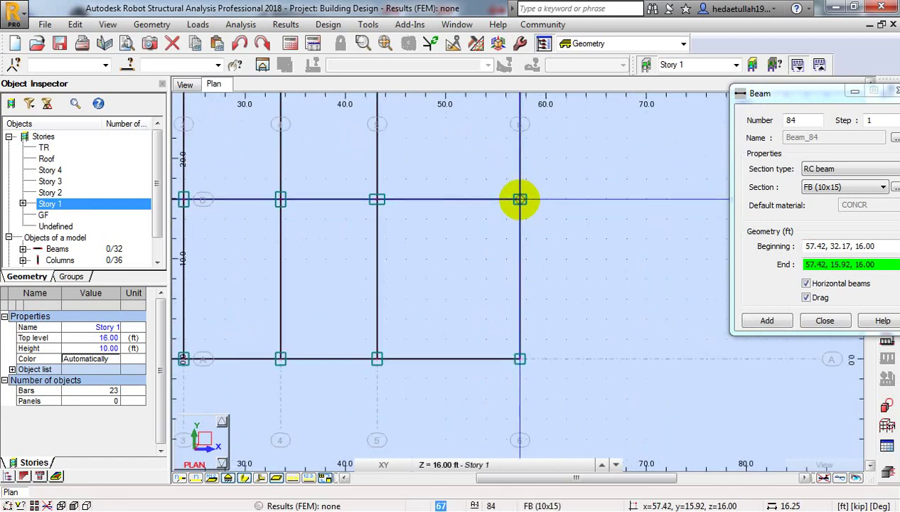
click(520, 199)
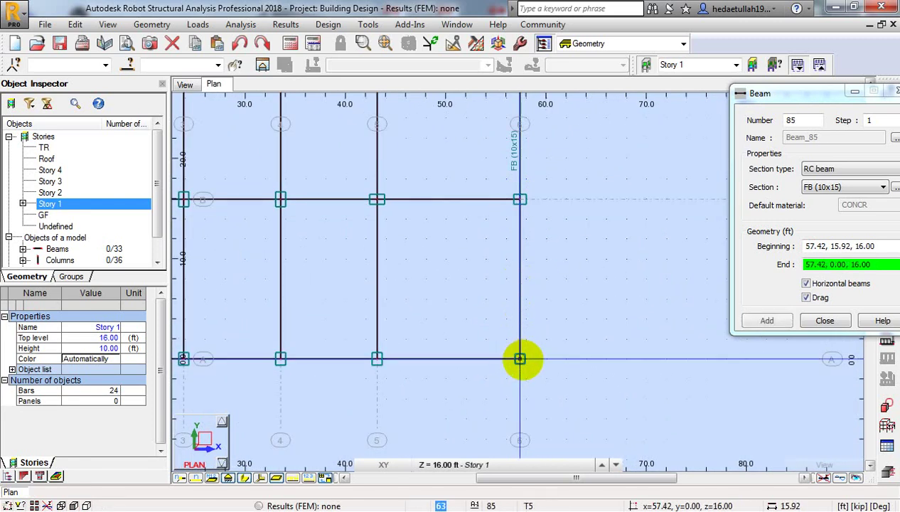
click(519, 360)
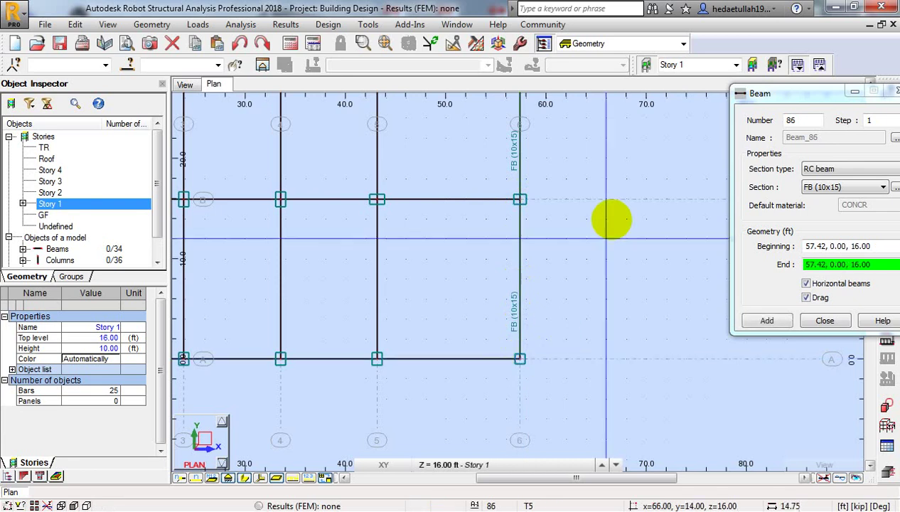
key(Escape)
scroll(613, 221, down, 3)
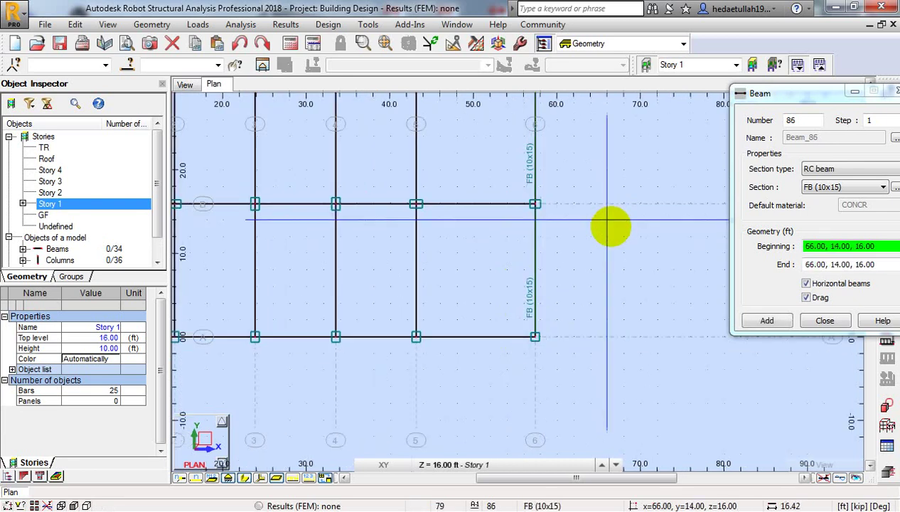
click(823, 321)
middle_drag(445, 248, 477, 245)
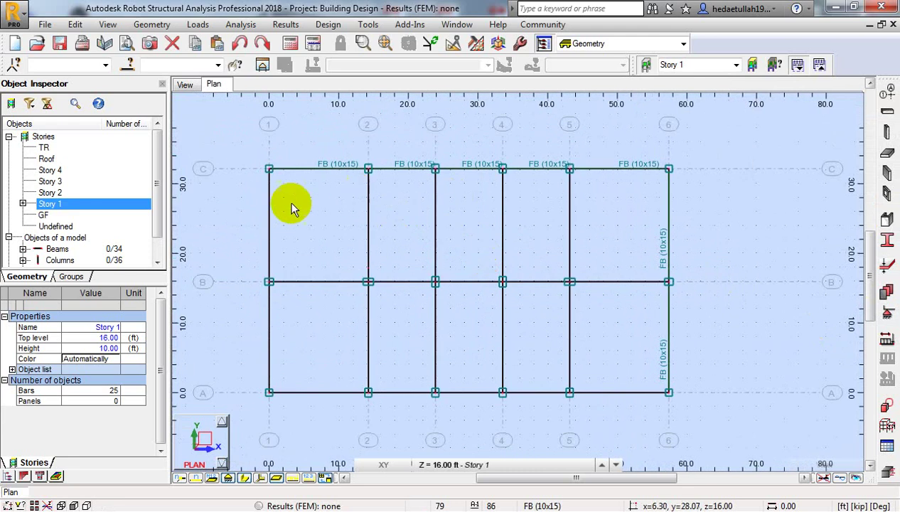
Select both FB (10x15) beams on axis 6, check them in the 3D model and return to the plan
click(674, 211)
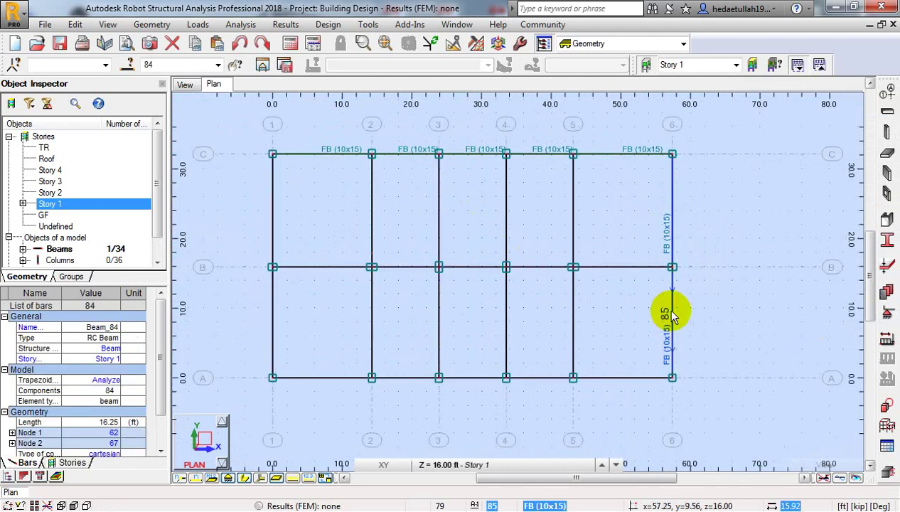
ctrl+click(673, 349)
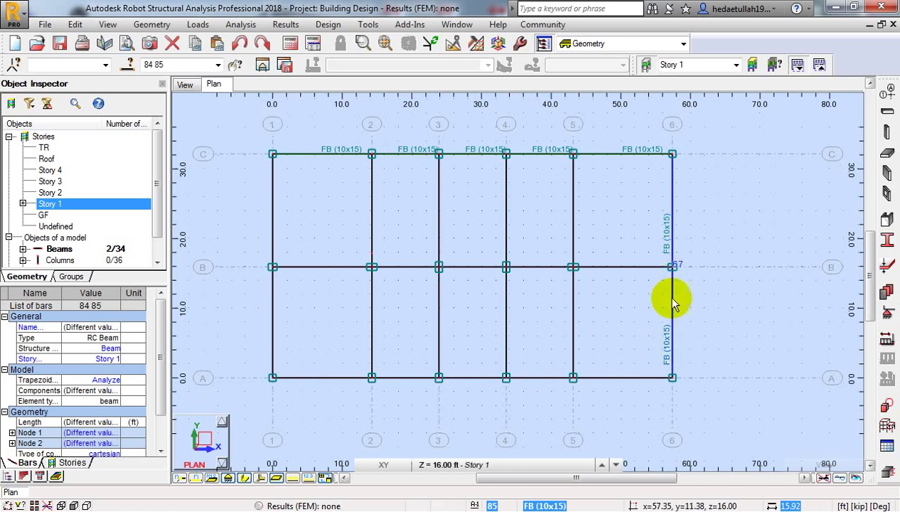
click(185, 84)
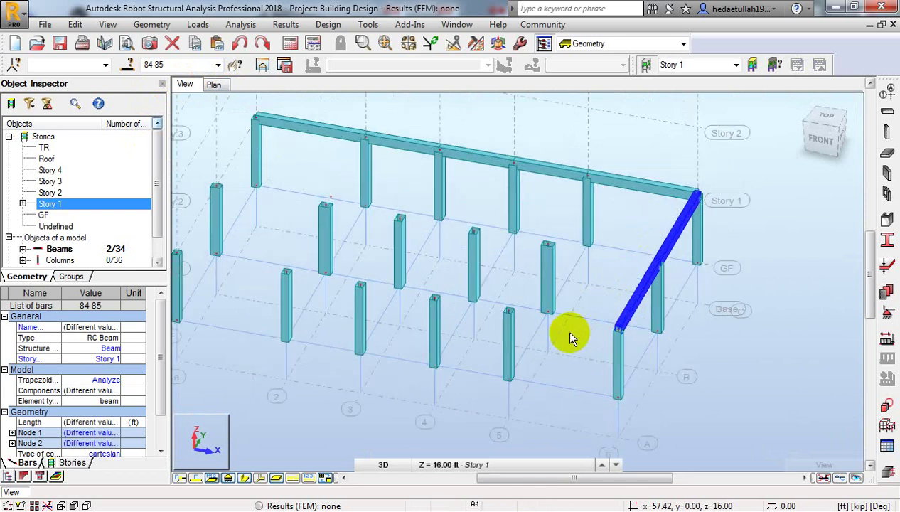
scroll(541, 354, up, 2)
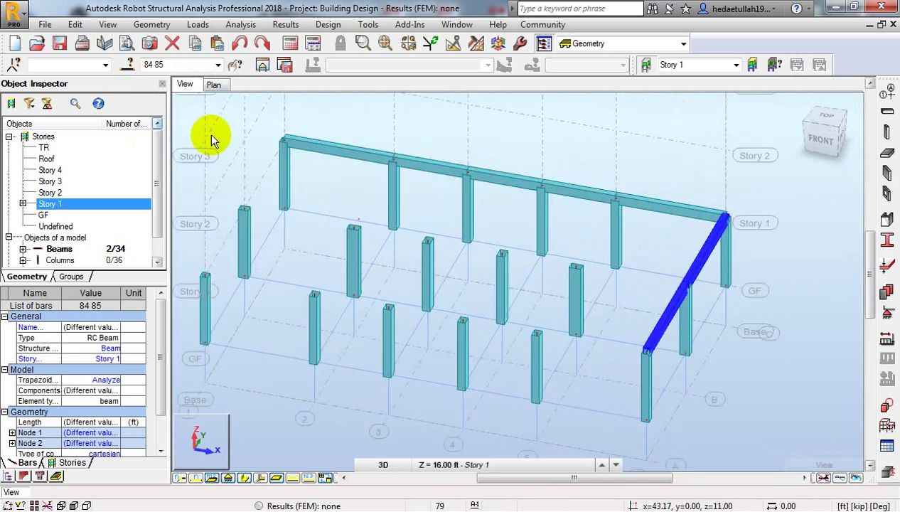
click(215, 83)
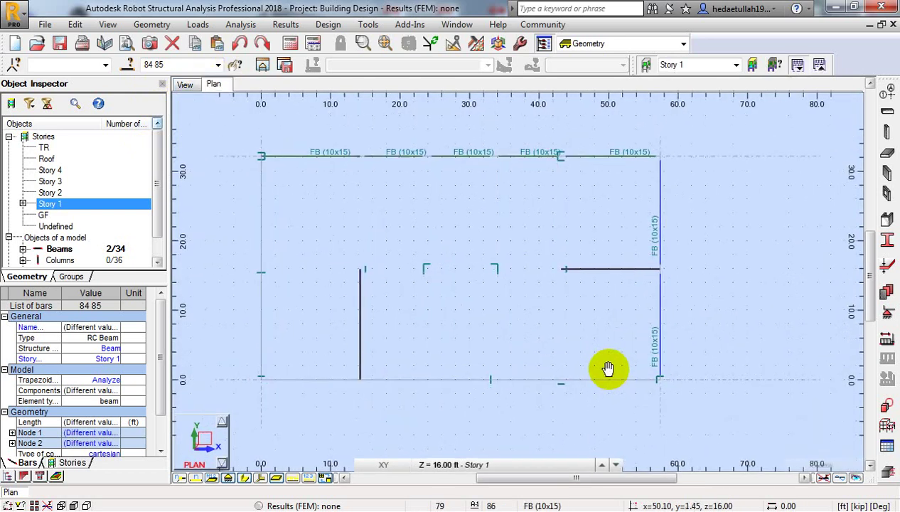
Start the Translation command in Copy mode with one repetition for the selected beams, ready to define the translation vector
click(368, 26)
click(370, 22)
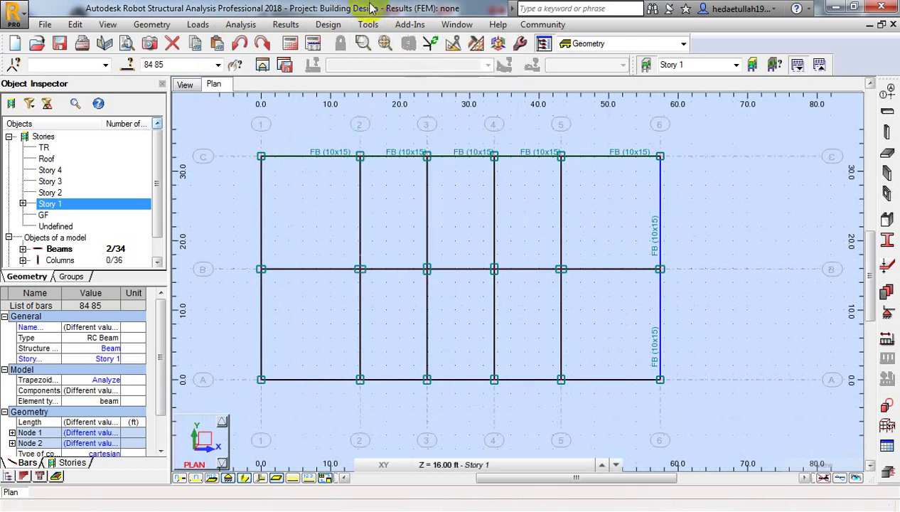
click(454, 46)
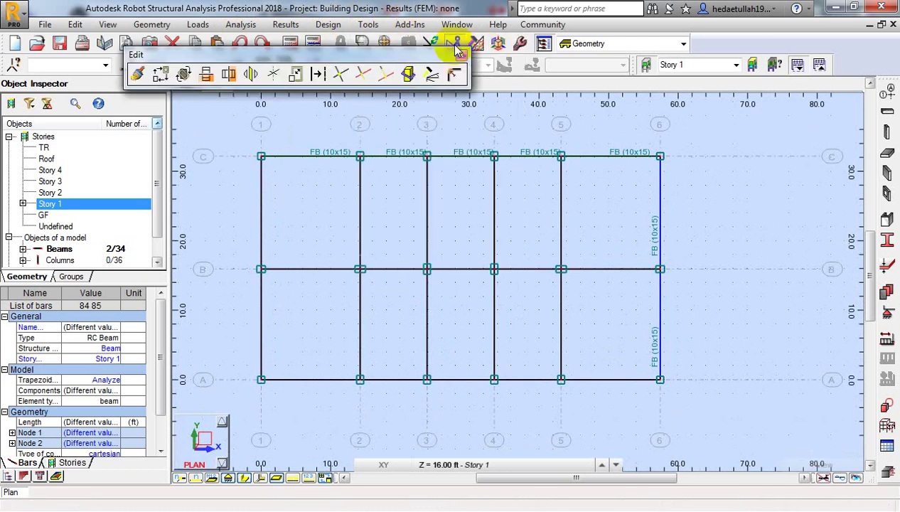
click(161, 74)
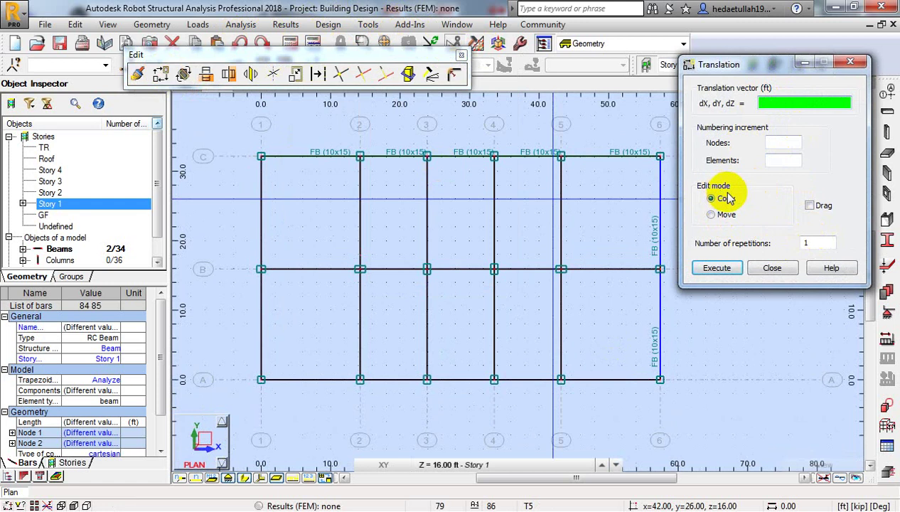
double_click(766, 104)
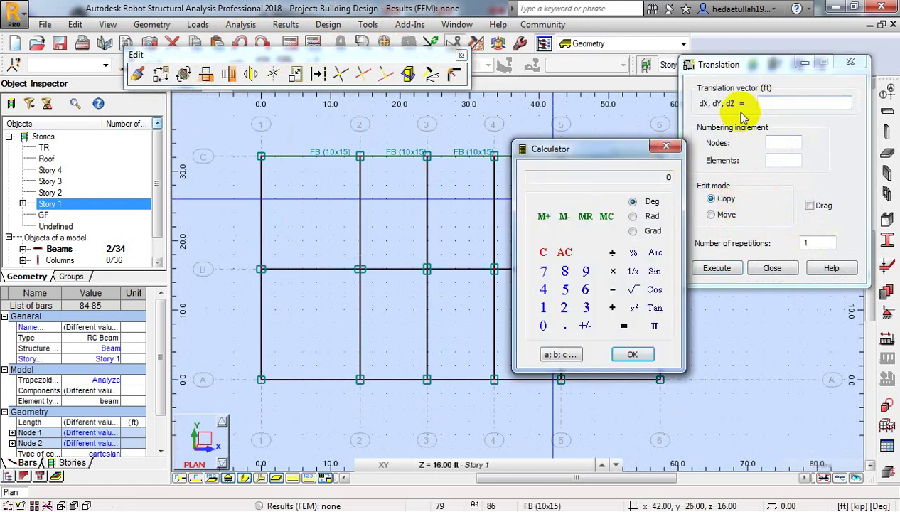
click(666, 146)
click(790, 103)
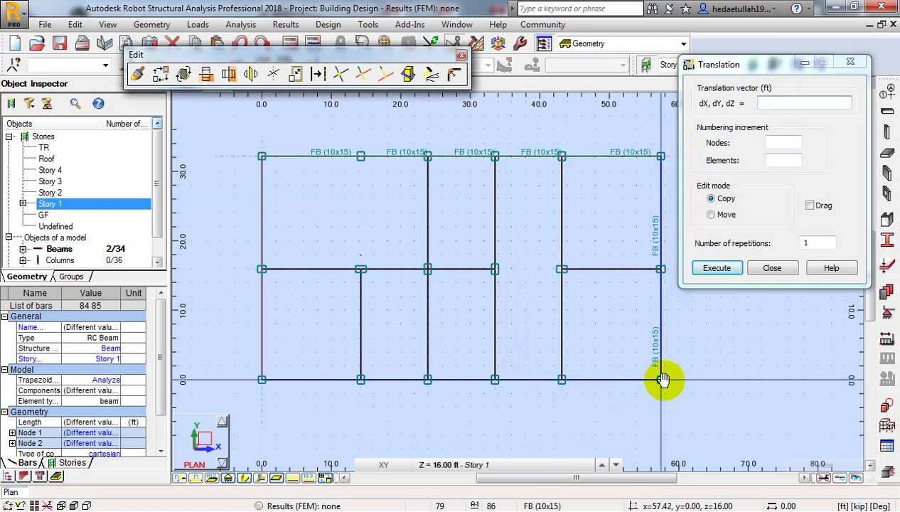
Copy the two axis 6 beams to axis 5 by -14.25 ft in X, and copy those on to axis 4 by -9.63 ft
scroll(661, 382, up, 4)
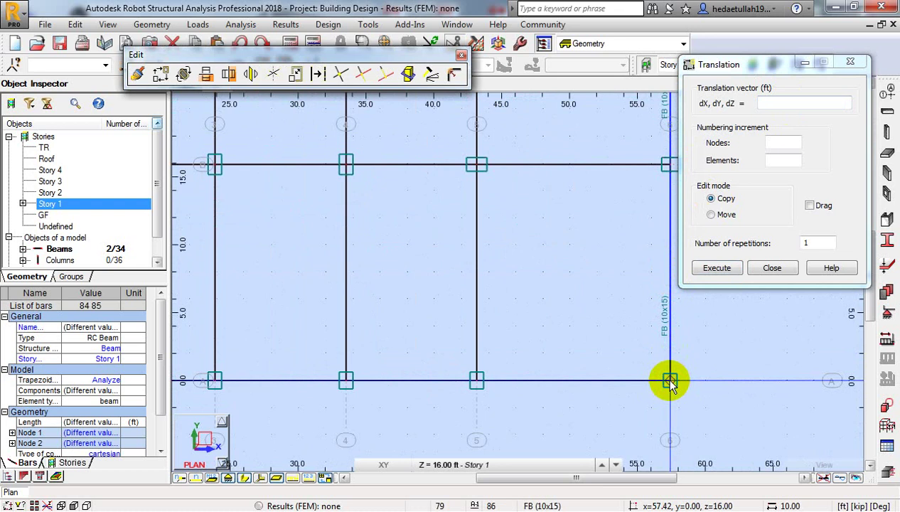
click(670, 382)
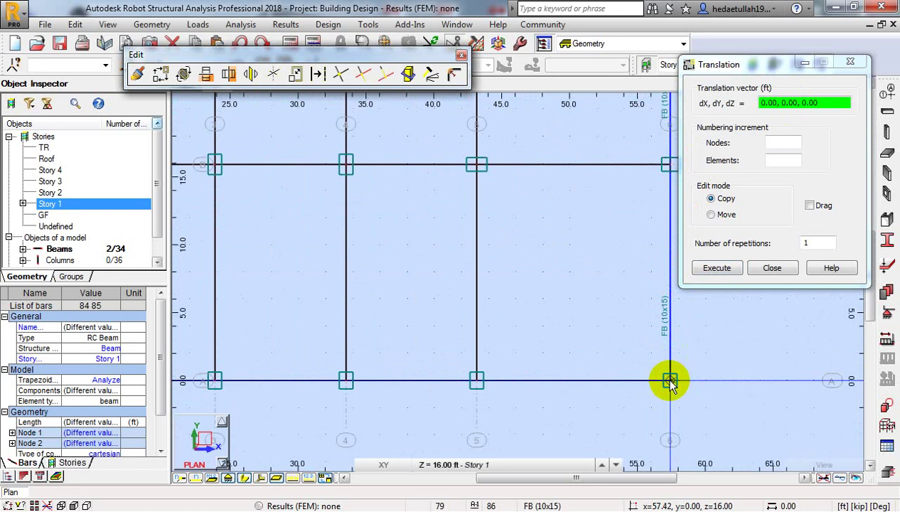
click(477, 382)
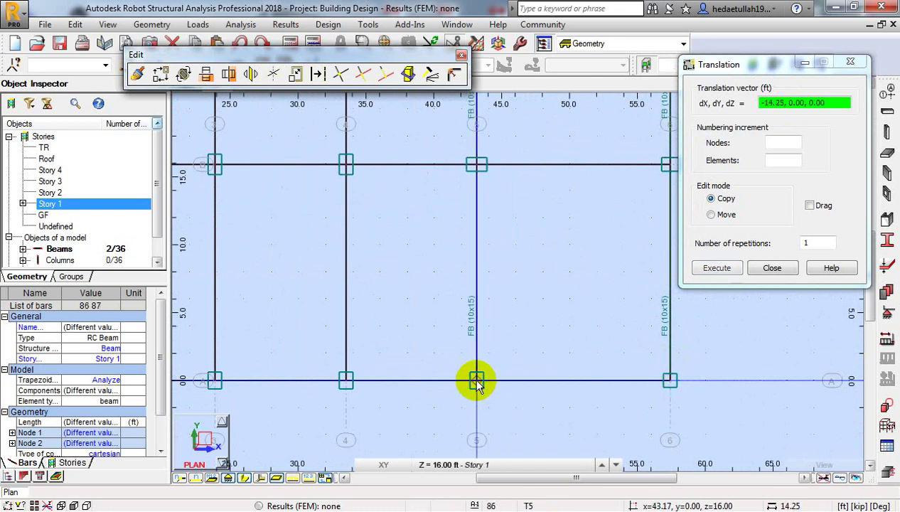
click(346, 381)
middle_drag(347, 375, 573, 361)
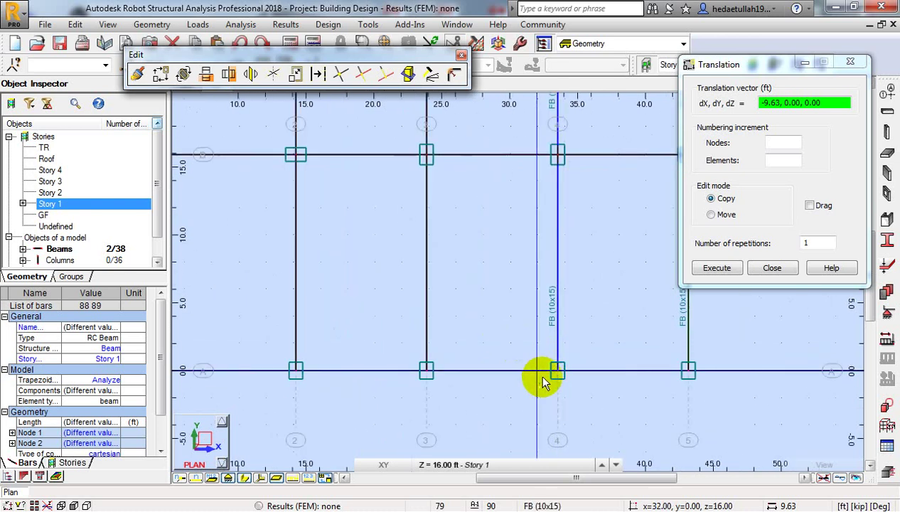
Copy the two FB (10x15) beams from axis 4 to axis 3, using a translation of -9.67 ft in X
click(426, 370)
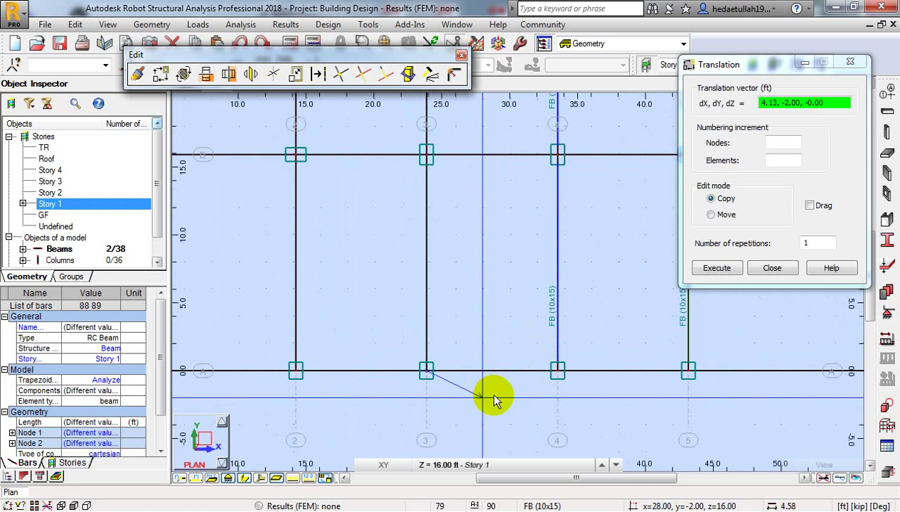
key(alt+t)
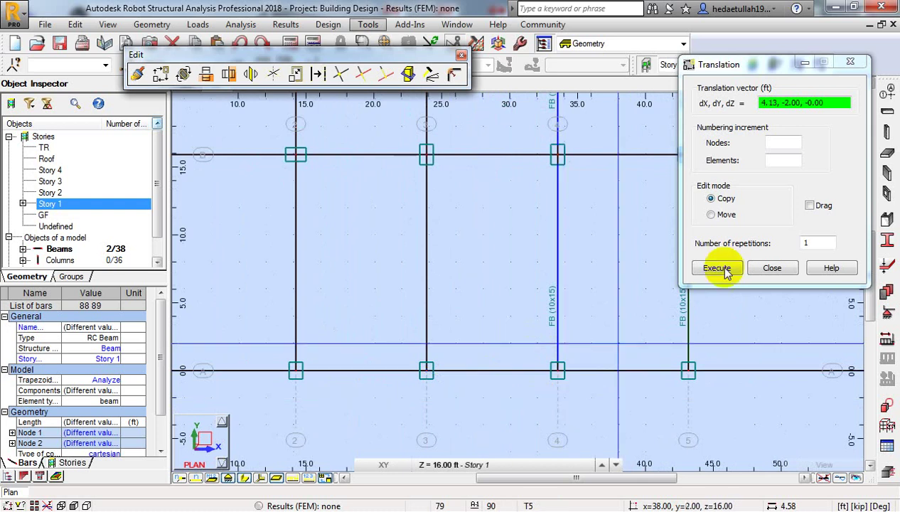
click(558, 372)
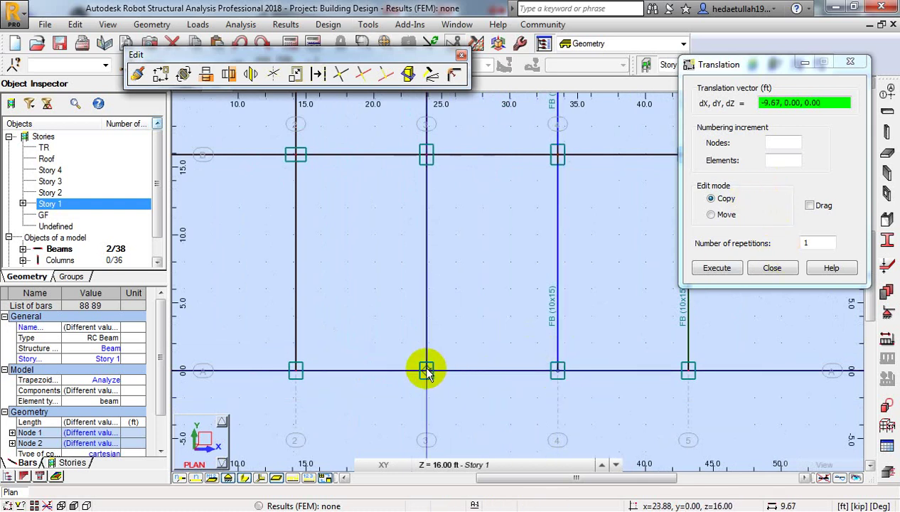
click(426, 371)
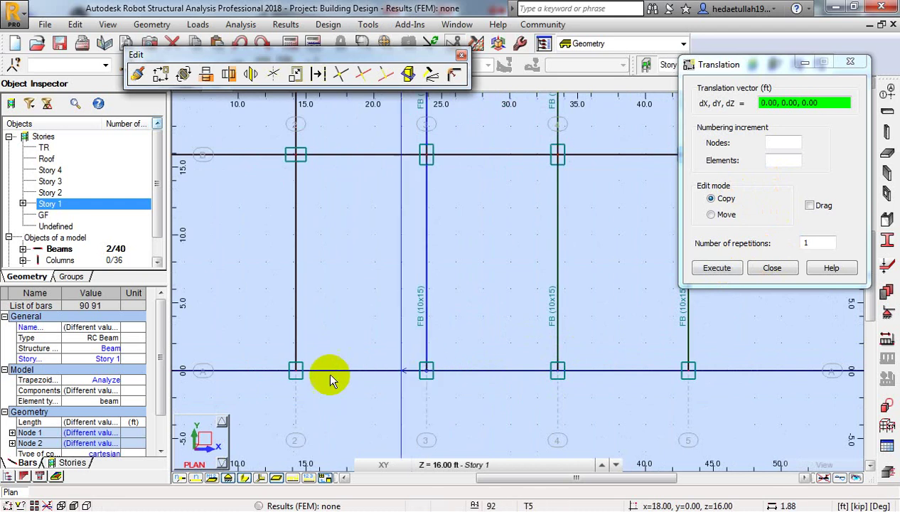
Copy the axis 3 beams to axis 2 by -9.63 ft and on to axis 1 by -14.25 ft, and end the Translation command
click(296, 371)
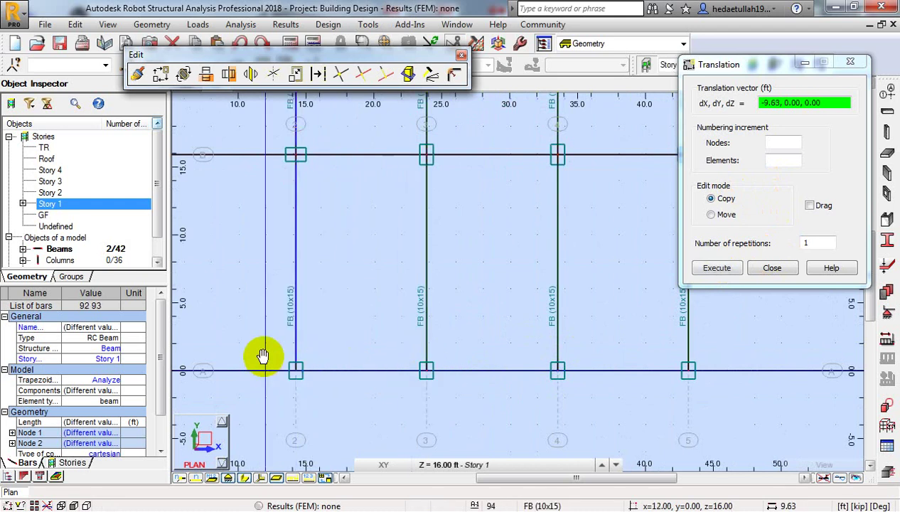
middle_drag(208, 359, 450, 363)
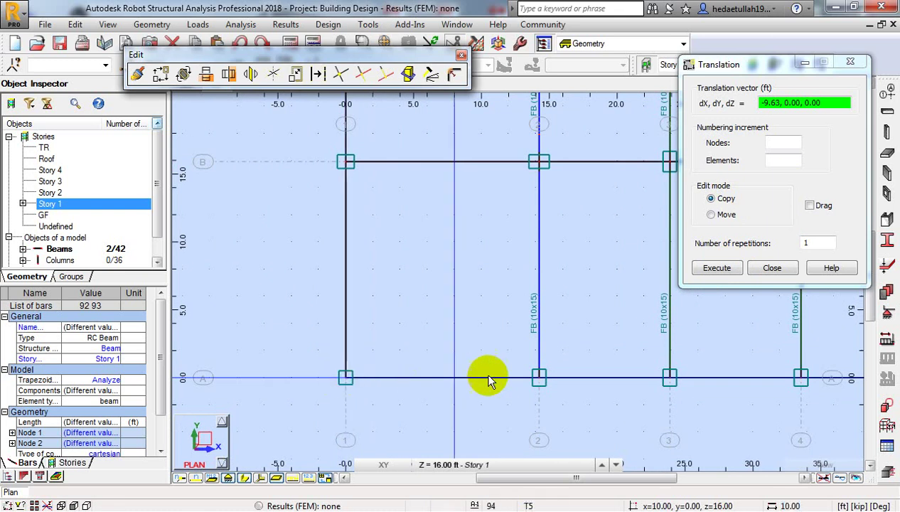
click(346, 379)
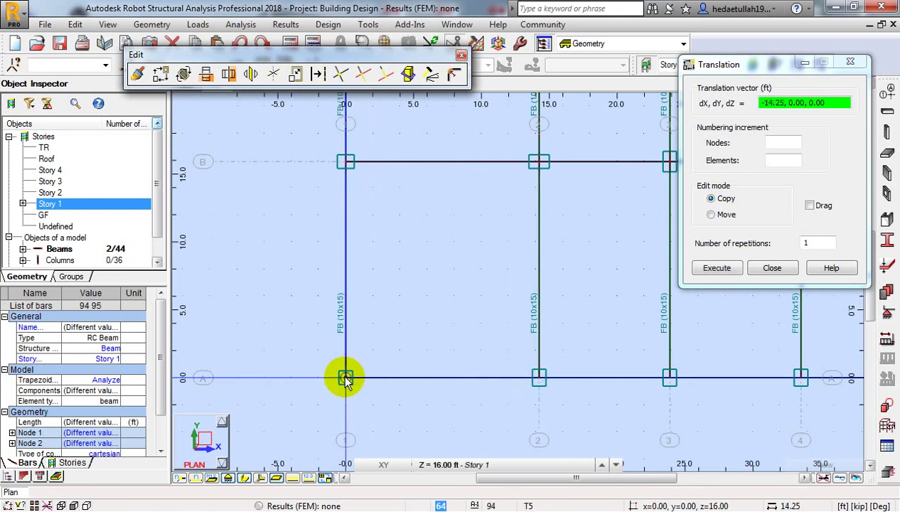
scroll(402, 392, down, 3)
middle_drag(424, 316, 242, 335)
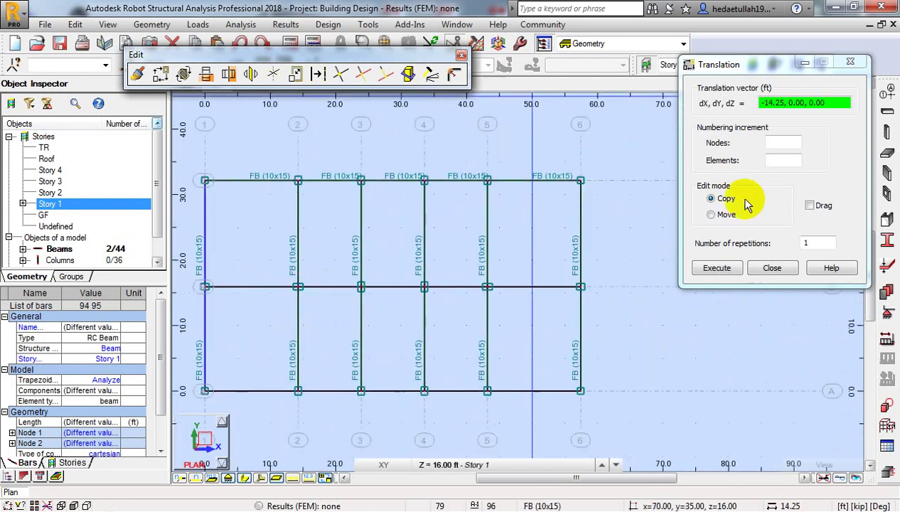
click(773, 267)
Float the Edit toolbar over the upper part of the plan and dock the story selection toolbar back in its original row
drag(354, 57, 569, 61)
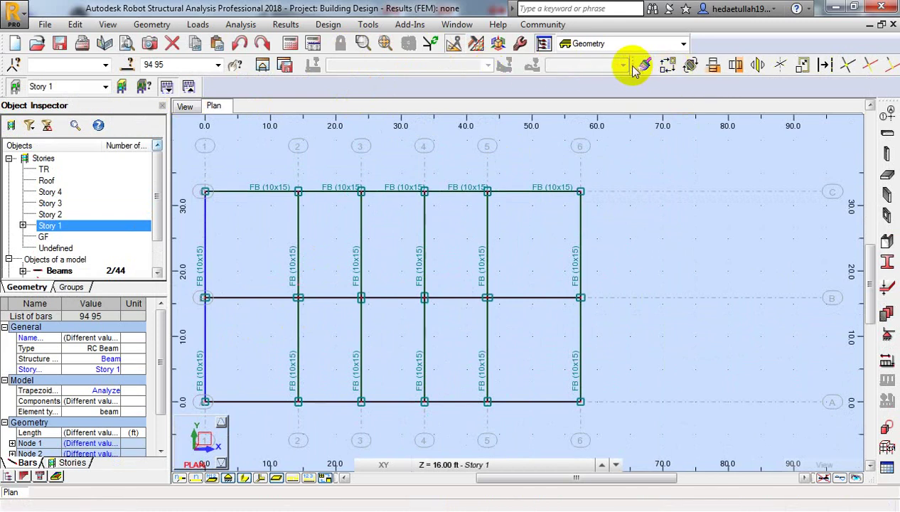
drag(637, 69, 382, 104)
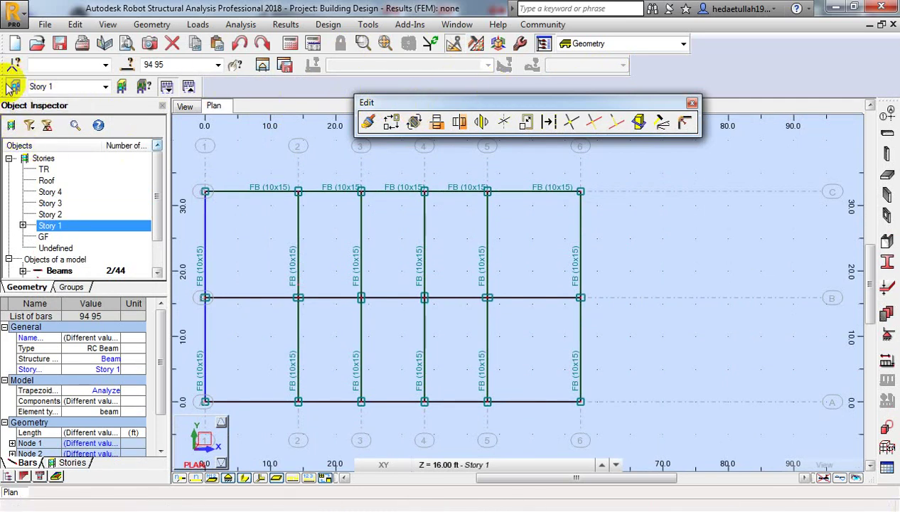
drag(3, 86, 630, 65)
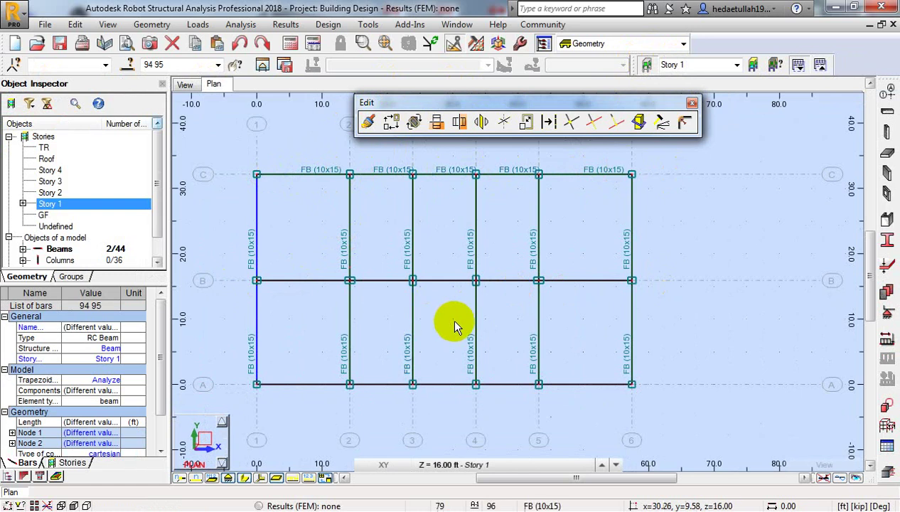
Select the five FB (10x15) beams along axis C and copy them to axis B, using a translation of -16.25 ft in Y
click(184, 85)
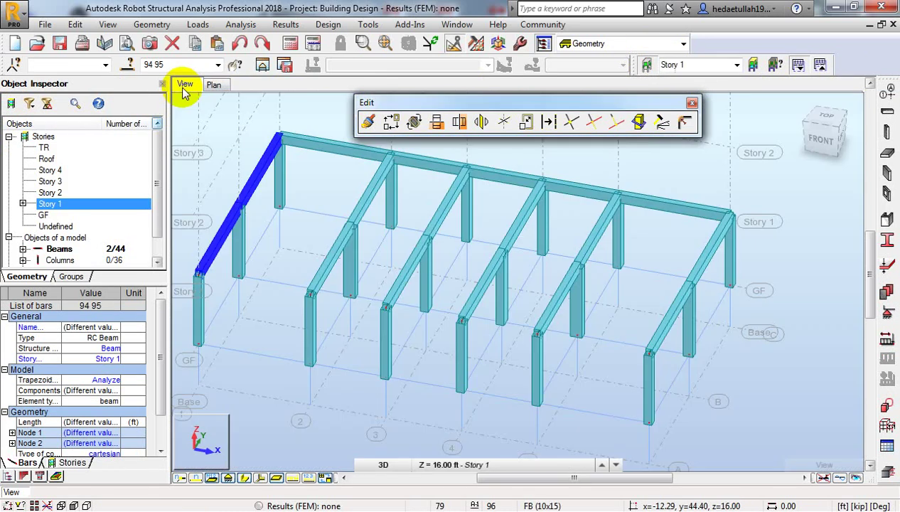
click(320, 186)
click(320, 145)
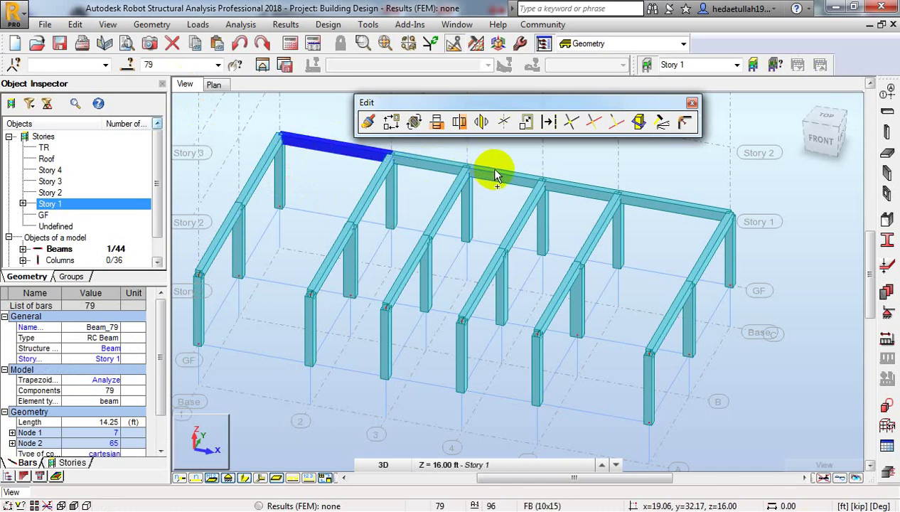
ctrl+click(422, 167)
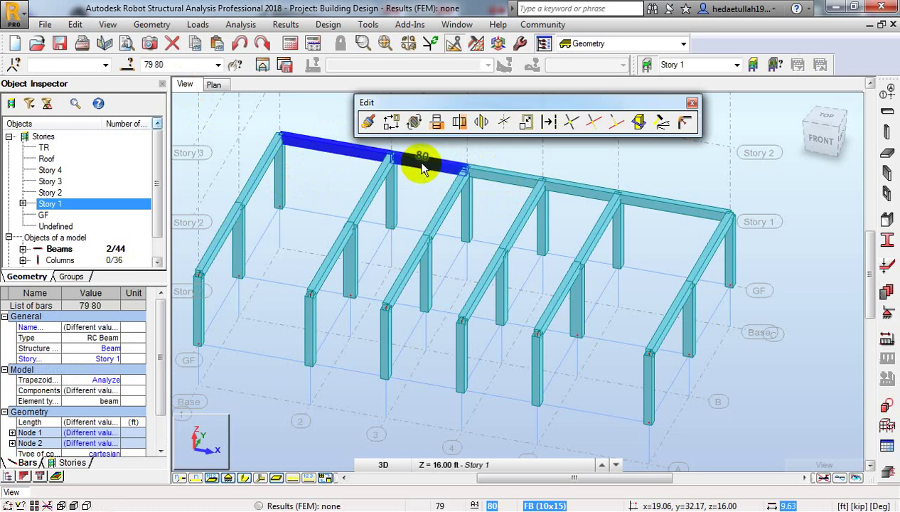
ctrl+click(507, 184)
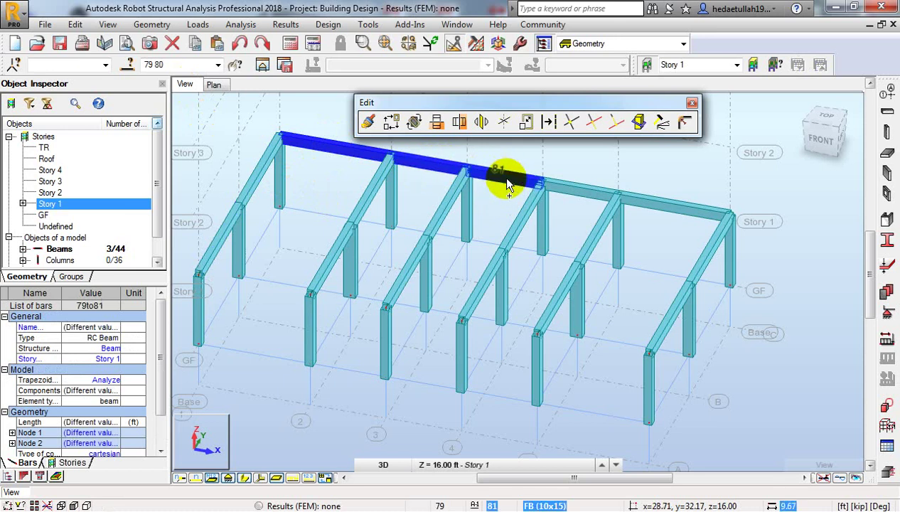
ctrl+click(586, 193)
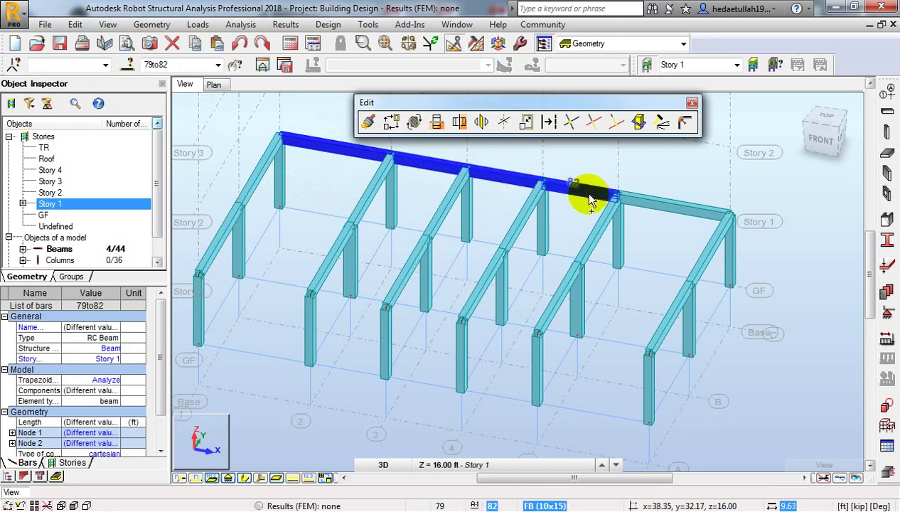
ctrl+click(652, 203)
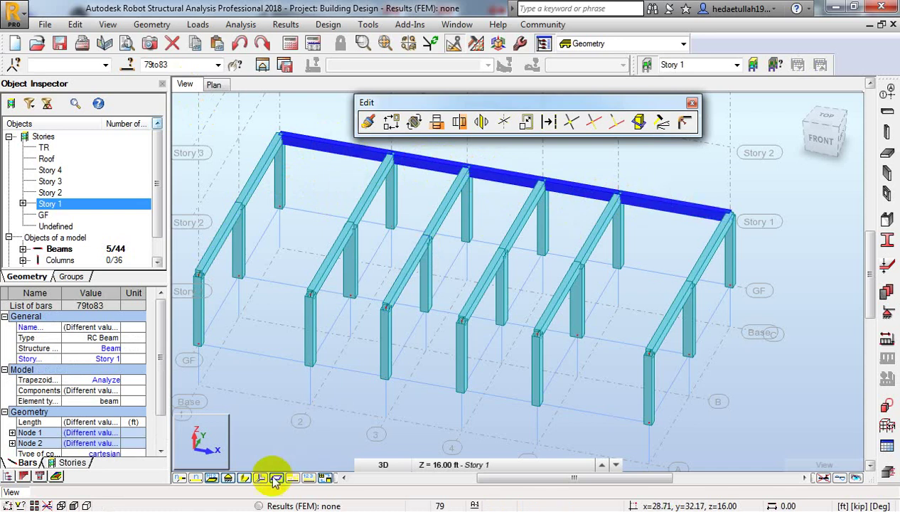
click(214, 84)
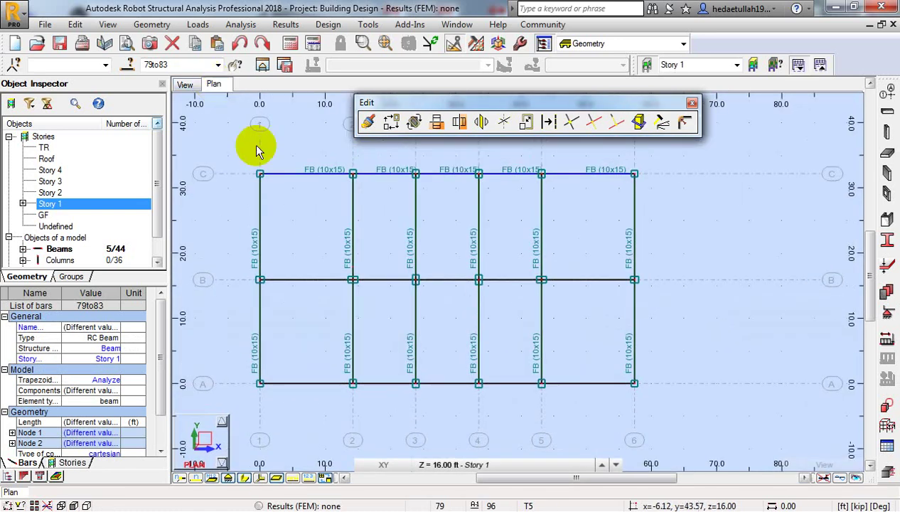
scroll(239, 284, up, 2)
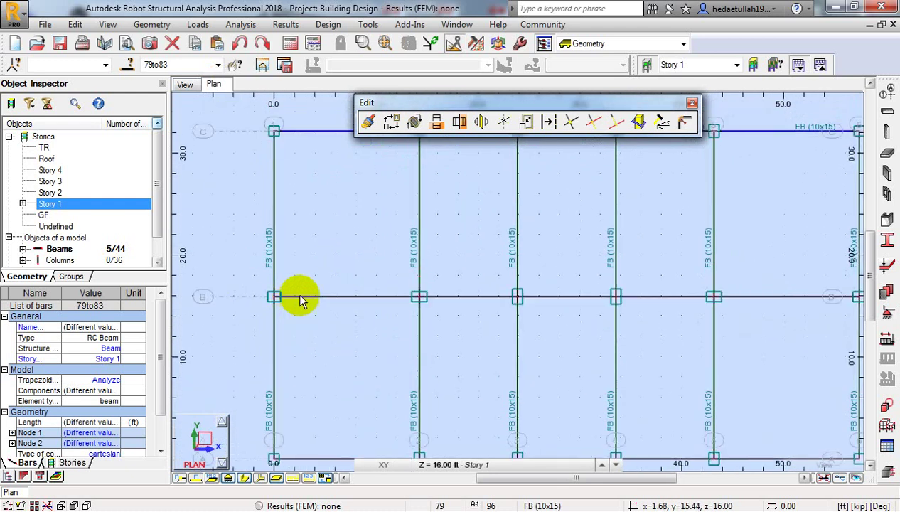
click(392, 121)
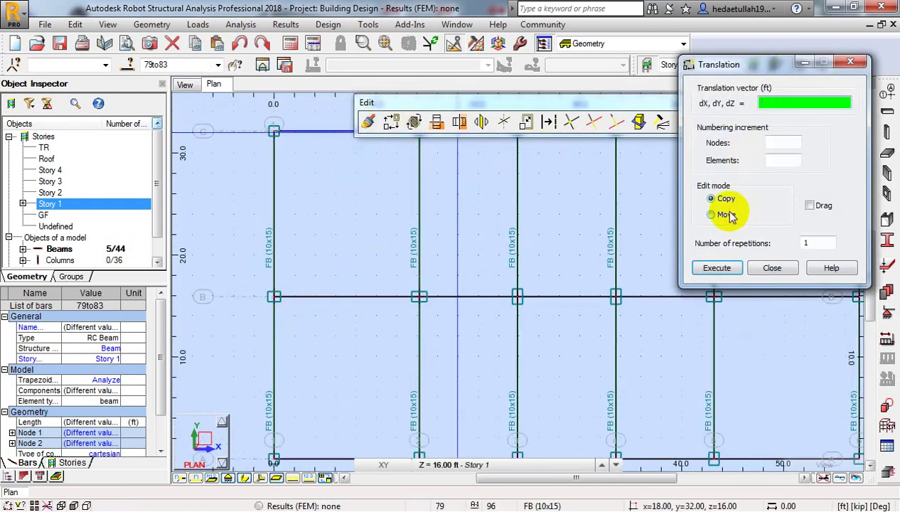
click(789, 103)
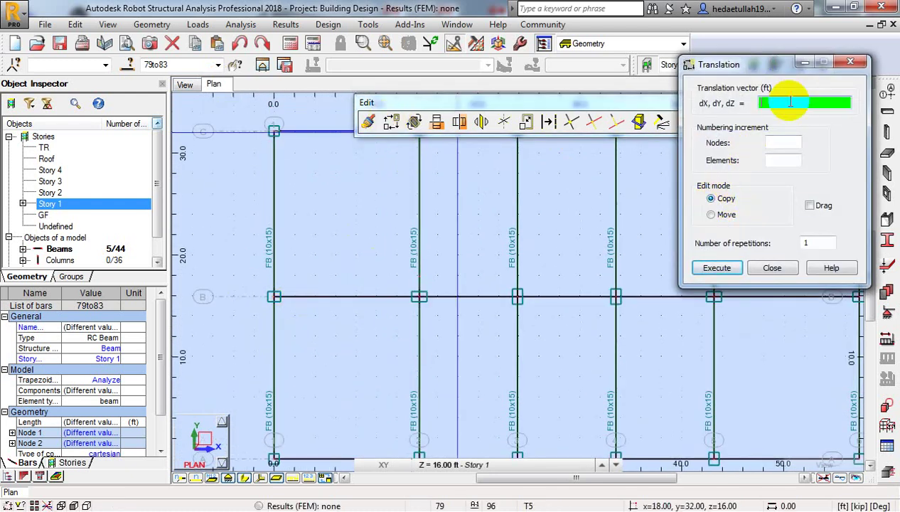
click(276, 133)
click(274, 297)
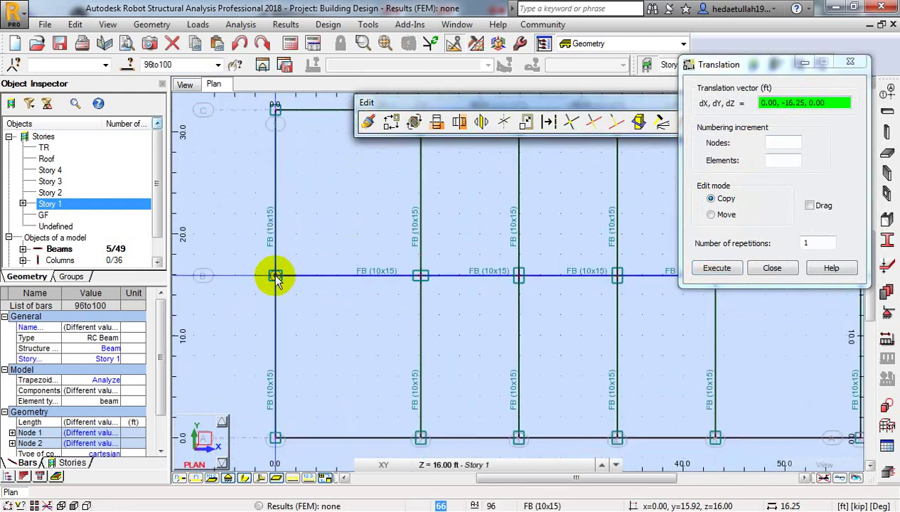
Copy the five axis B beams to axis A by -15.92 ft in Y, then end the Translation command and close the Edit toolbar
scroll(292, 341, up, 3)
scroll(291, 277, down, 3)
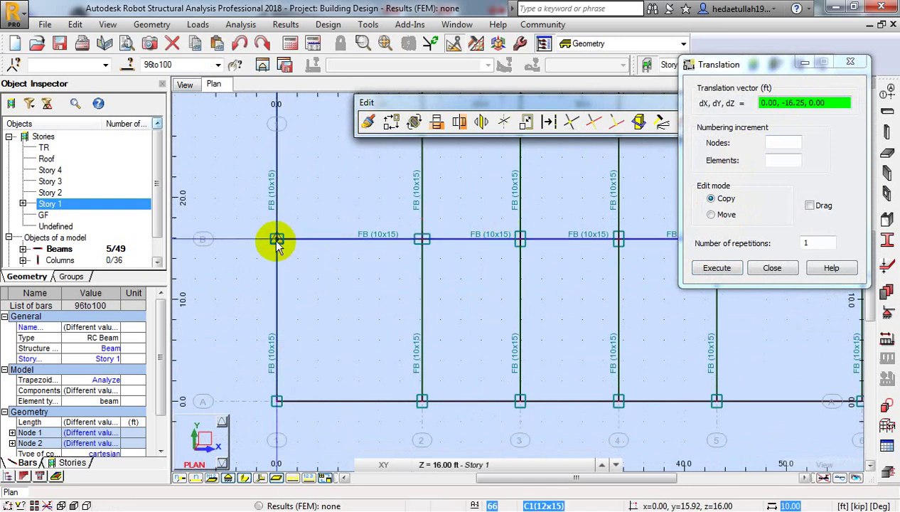
click(276, 402)
middle_drag(275, 402, 283, 363)
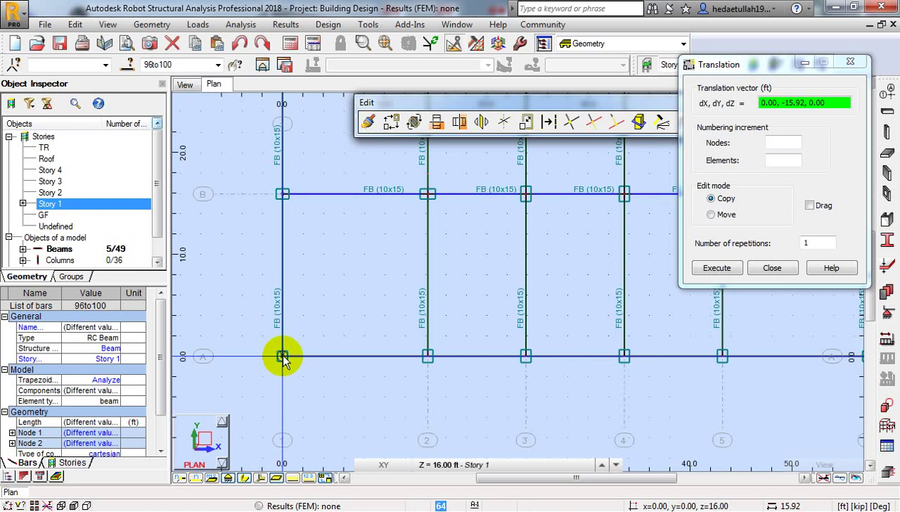
click(282, 359)
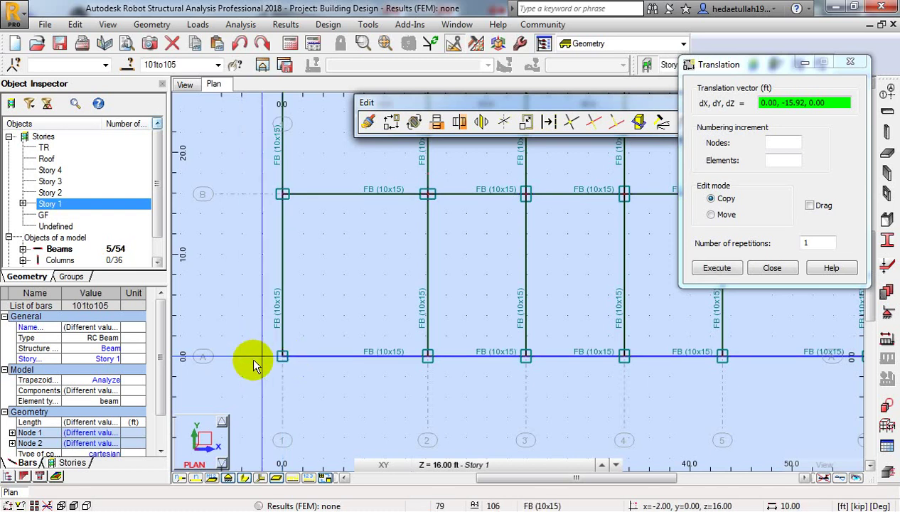
click(777, 271)
click(740, 103)
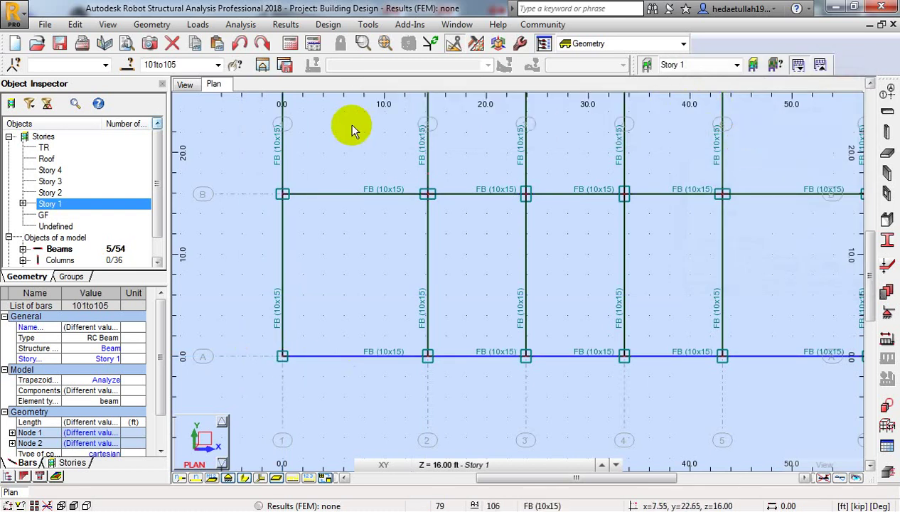
Clear the beam selection in the 3D view and turn off the filtering of structure stories to display the whole frame
click(186, 85)
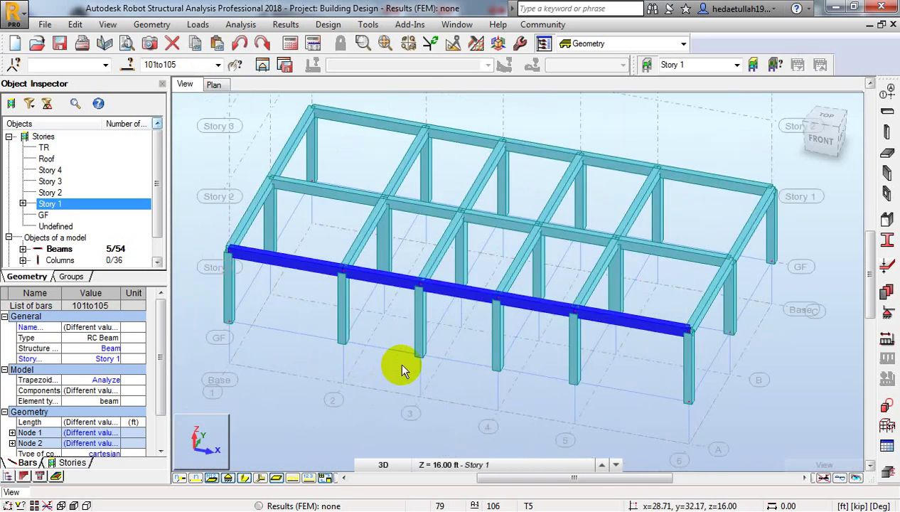
click(352, 387)
scroll(361, 388, down, 3)
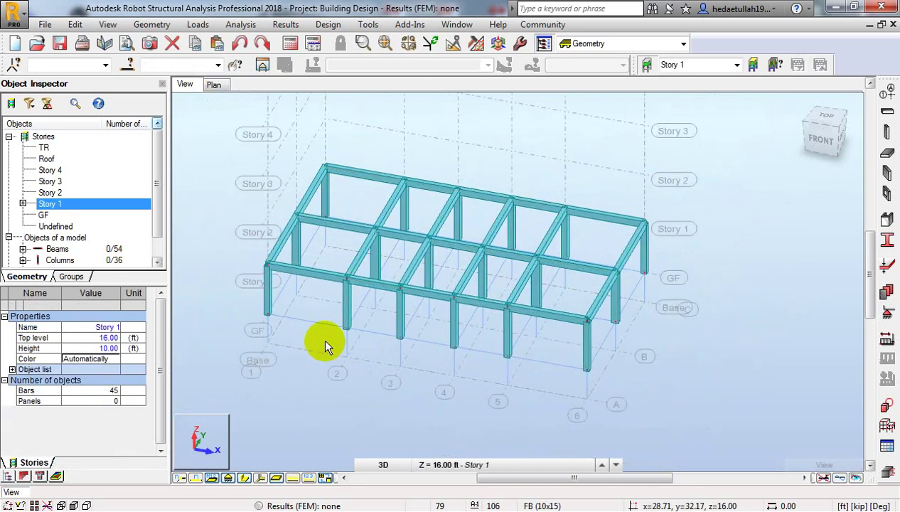
right_click(45, 137)
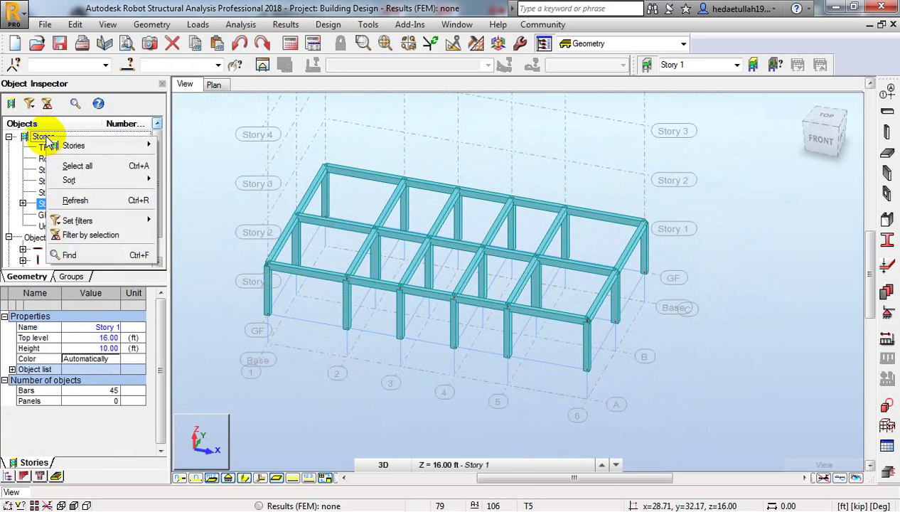
mouse_move(77, 147)
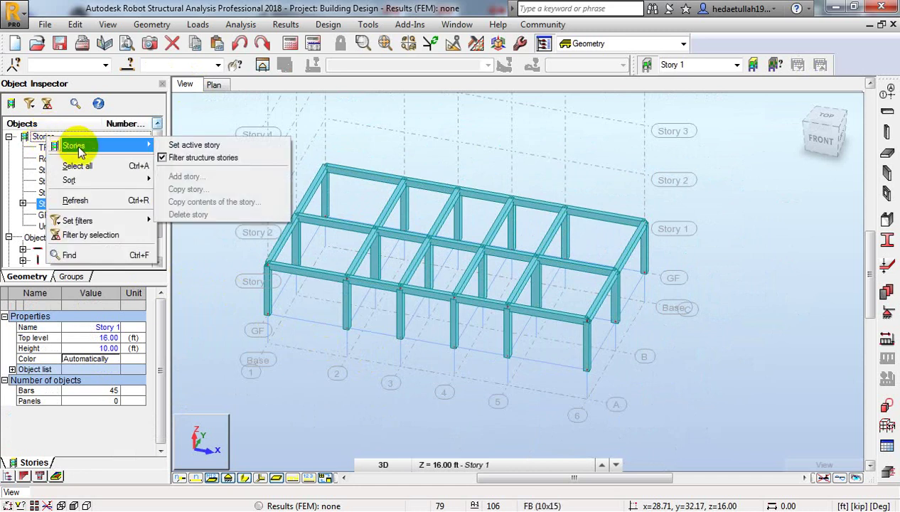
click(186, 146)
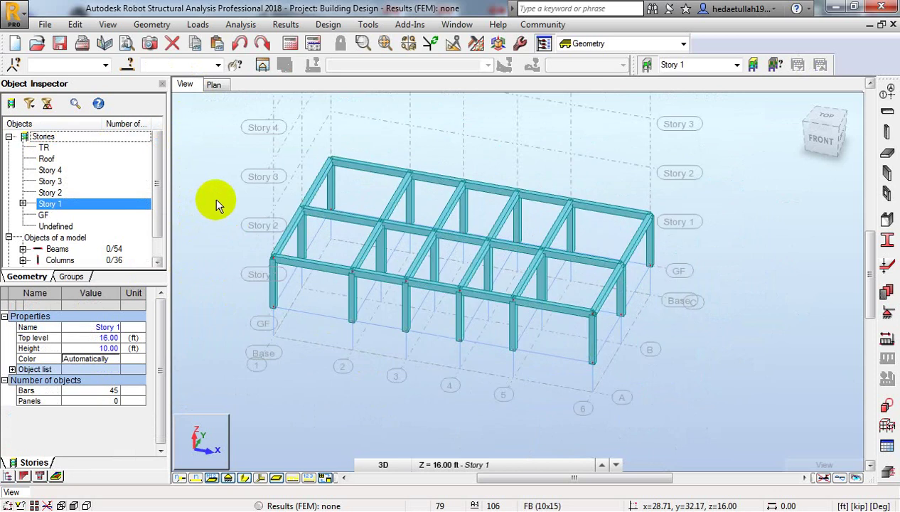
right_click(54, 137)
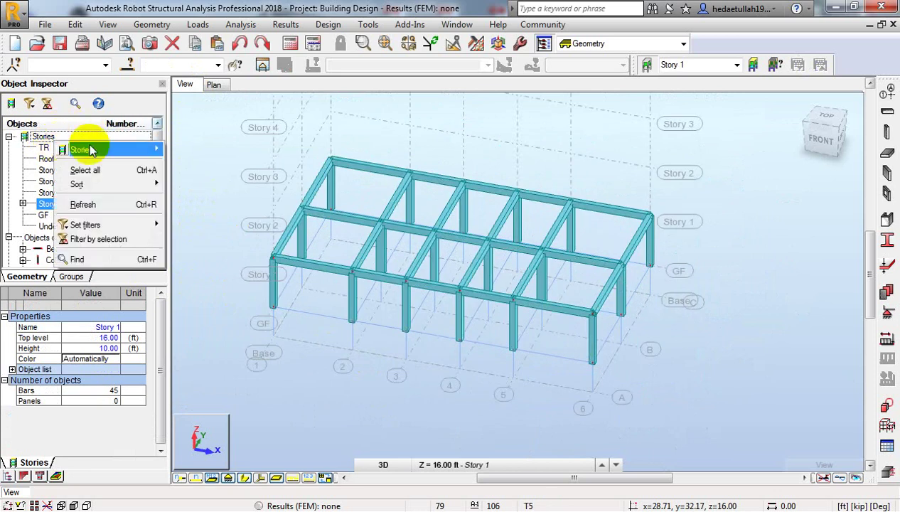
mouse_move(121, 147)
click(201, 163)
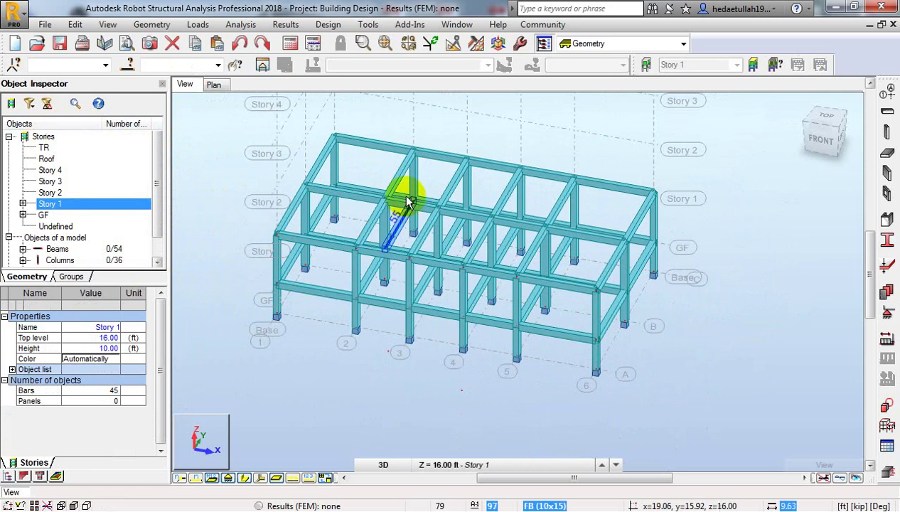
middle_drag(627, 278, 628, 231)
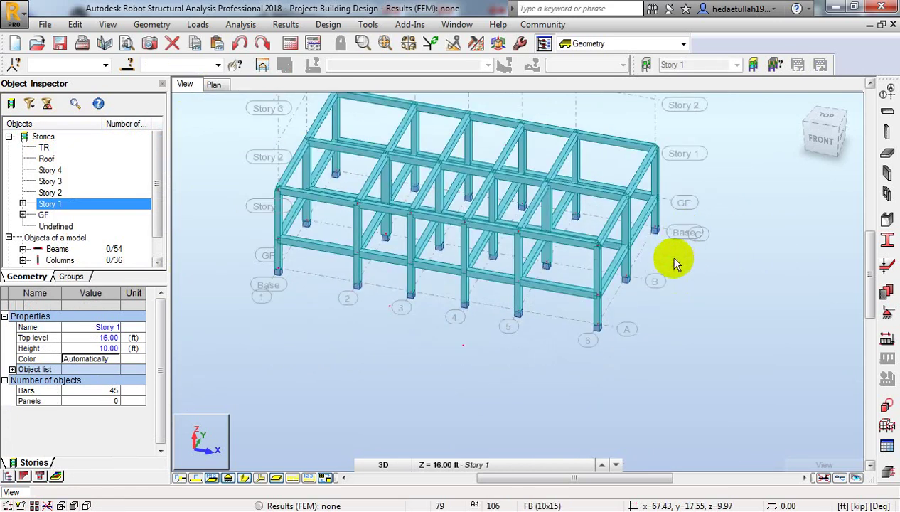
mouse_move(637, 334)
shift+middle_down()
mouse_move(613, 297)
mouse_move(613, 328)
shift+middle_up()
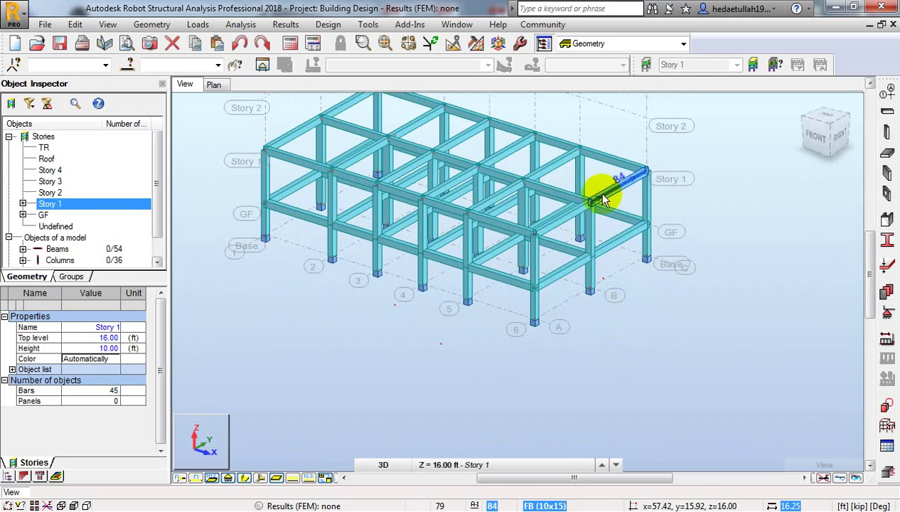
mouse_move(316, 372)
middle_down()
mouse_move(321, 392)
mouse_move(325, 353)
mouse_move(346, 371)
middle_up()
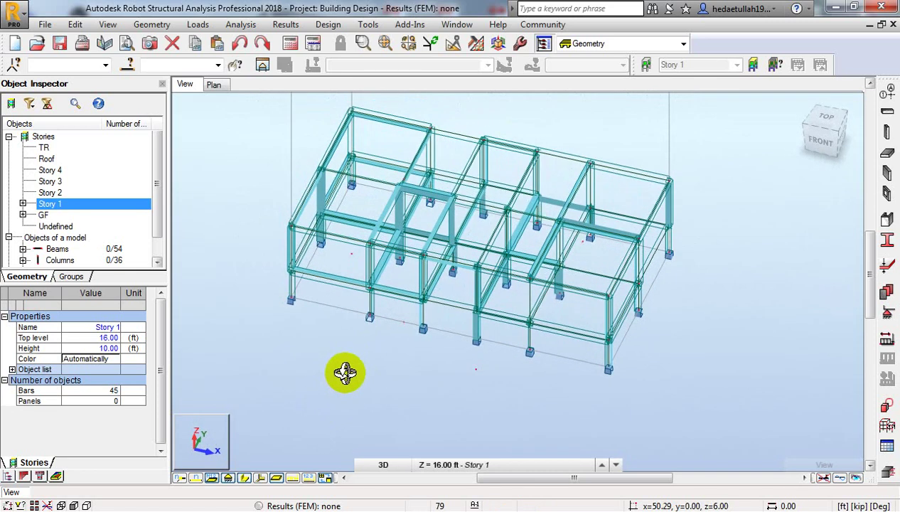